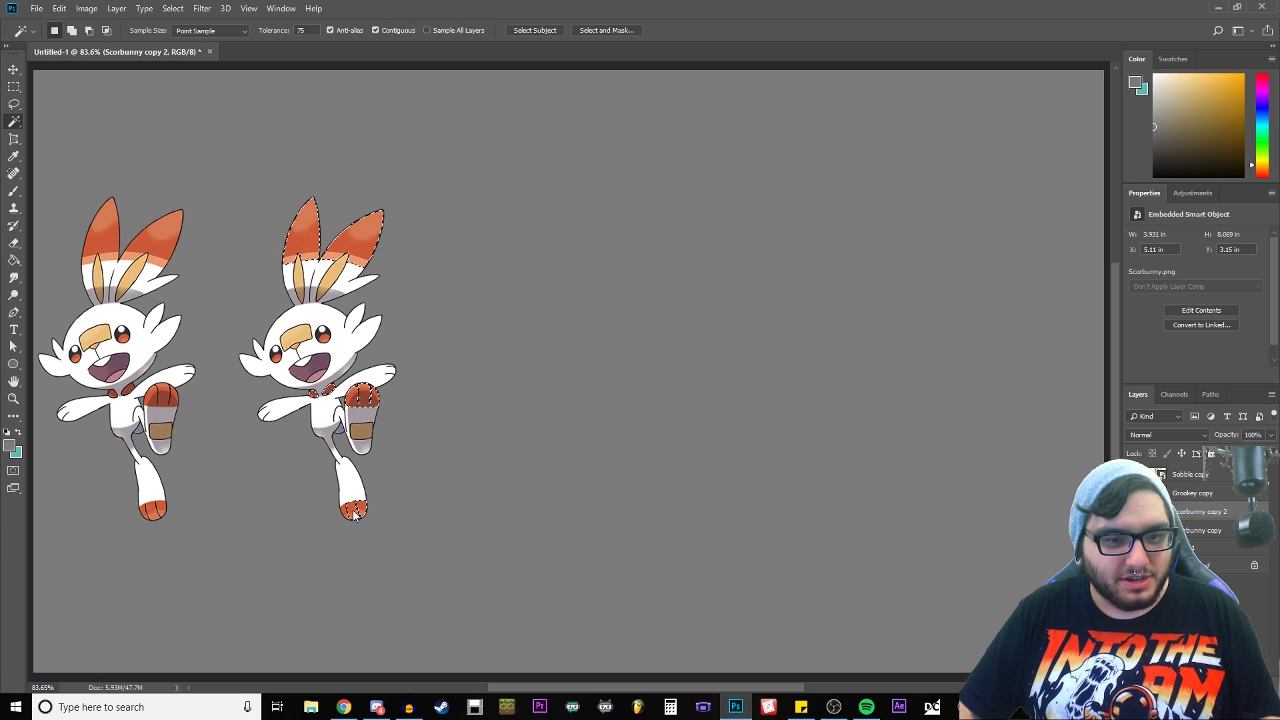
Step: Recolour the second Scorbunny with Hue/Saturation: orange markings to hue +23, inner ears and bandages to hue -21 and saturation +45
{"action": "left_click", "coordinate": [345, 510], "text": "shift"}
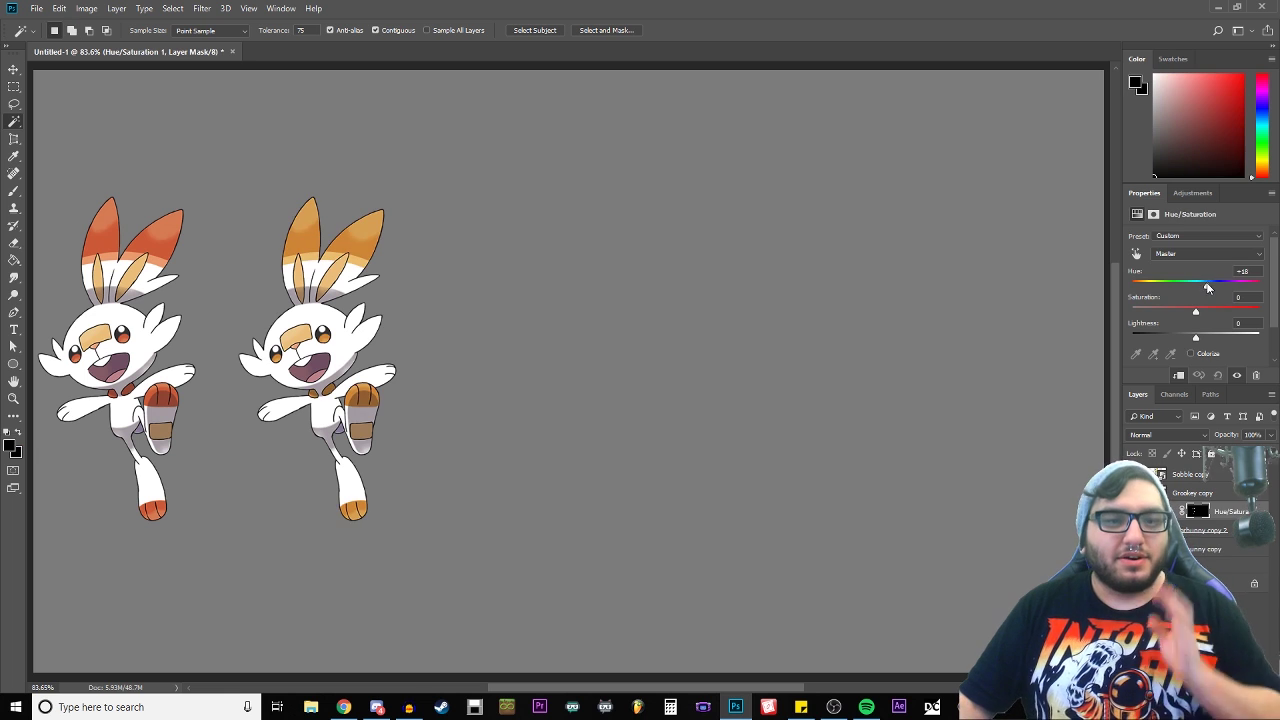
{"action": "left_click_drag", "start_coordinate": [1196, 287], "coordinate": [1203, 288]}
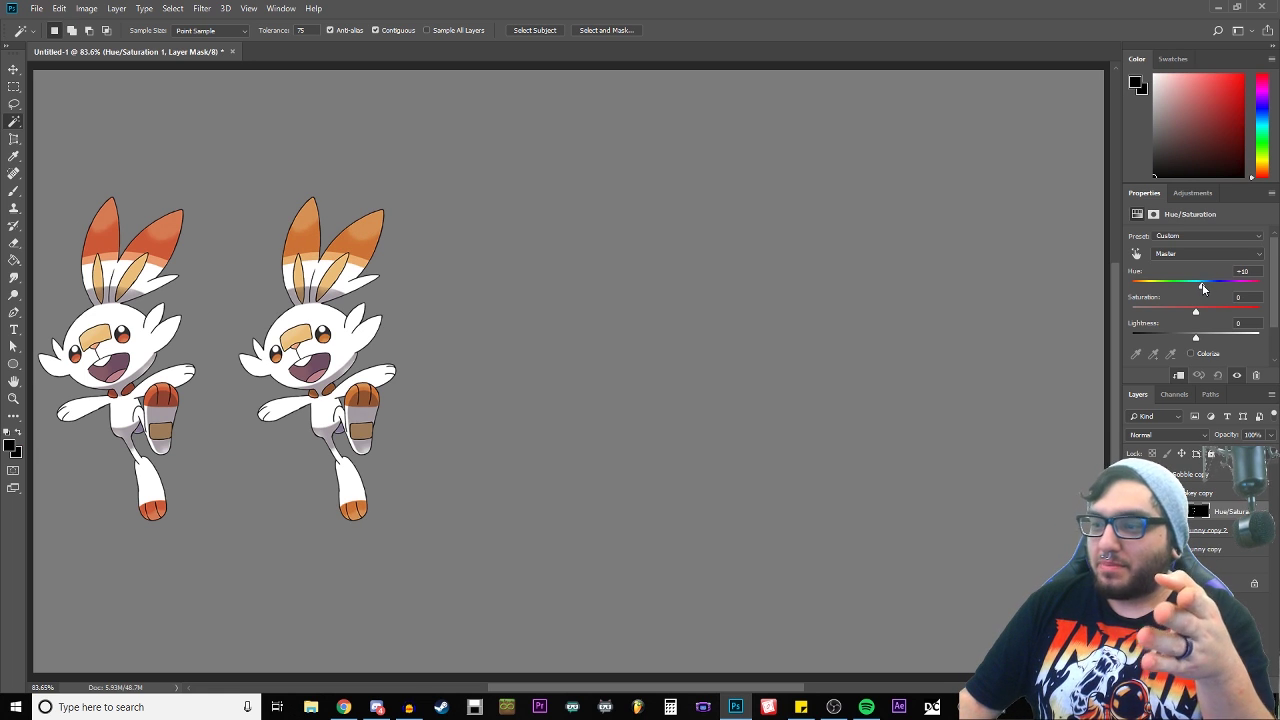
{"action": "left_click_drag", "start_coordinate": [1203, 288], "coordinate": [1208, 287]}
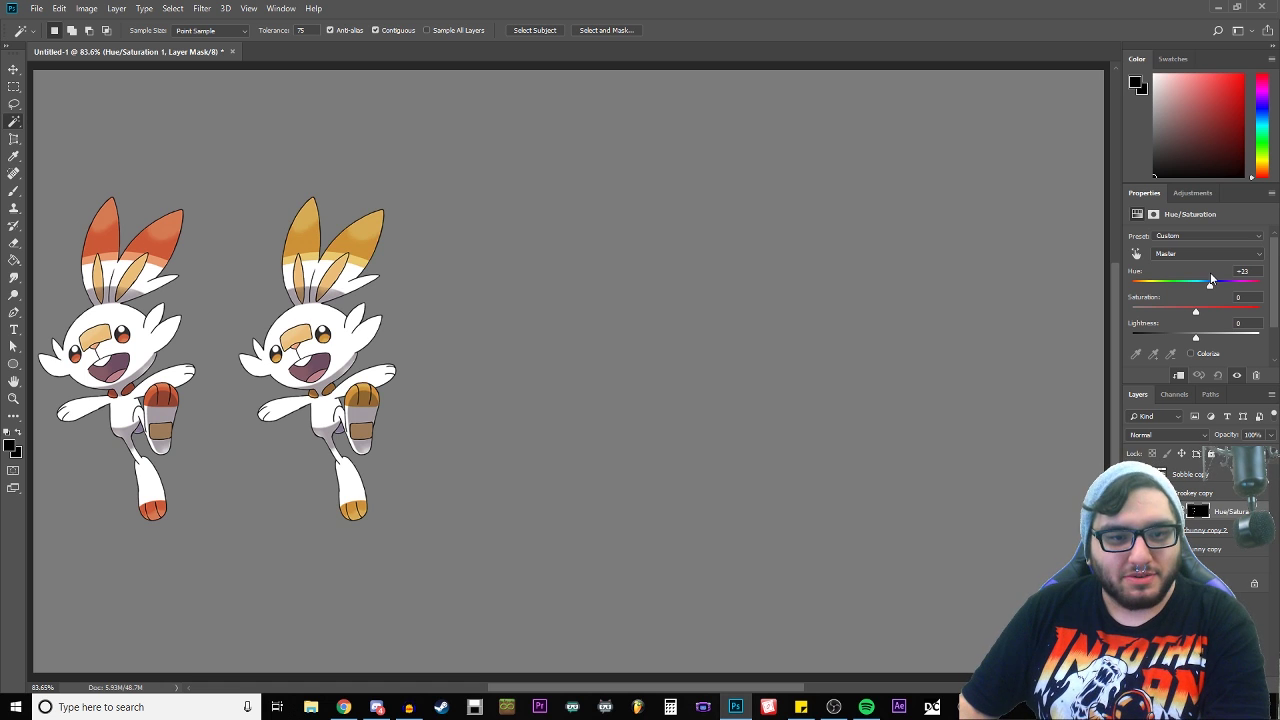
{"action": "mouse_move", "coordinate": [1208, 287]}
{"action": "left_mouse_down"}
{"action": "mouse_move", "coordinate": [1197, 286]}
{"action": "mouse_move", "coordinate": [1234, 287]}
{"action": "mouse_move", "coordinate": [1183, 289]}
{"action": "left_mouse_up"}
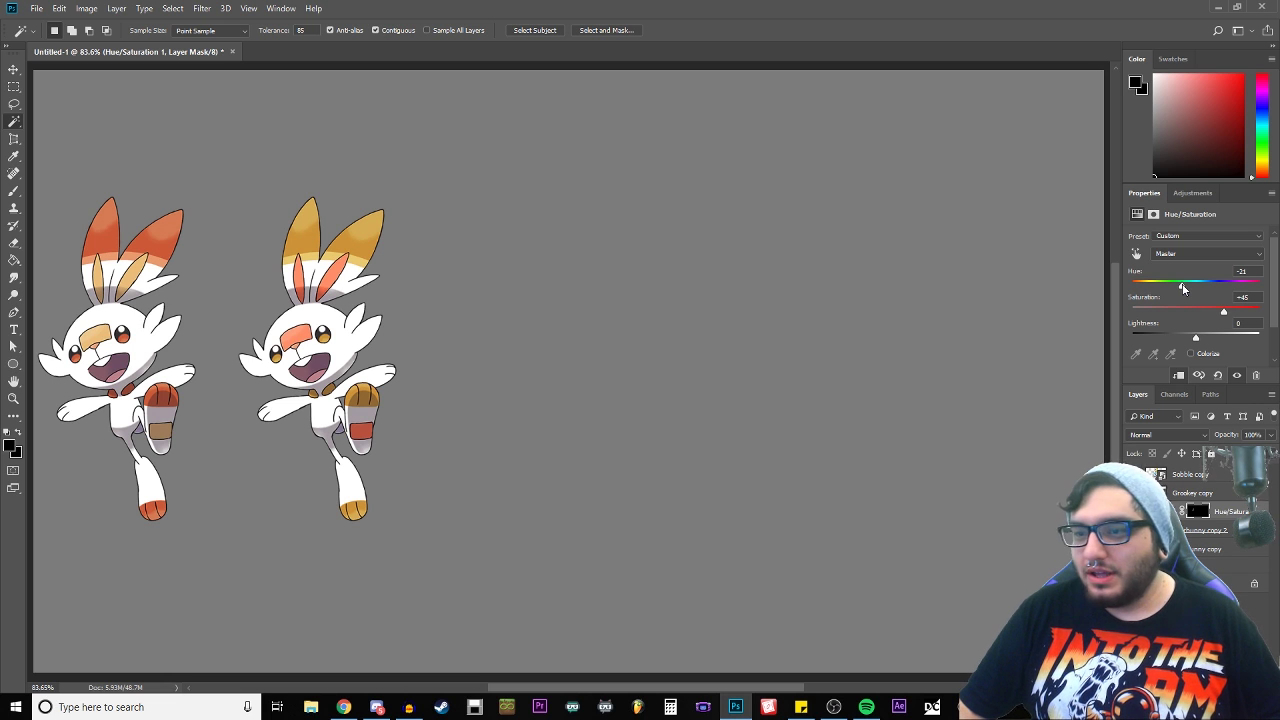
{"action": "left_click_drag", "start_coordinate": [1183, 289], "coordinate": [1182, 288]}
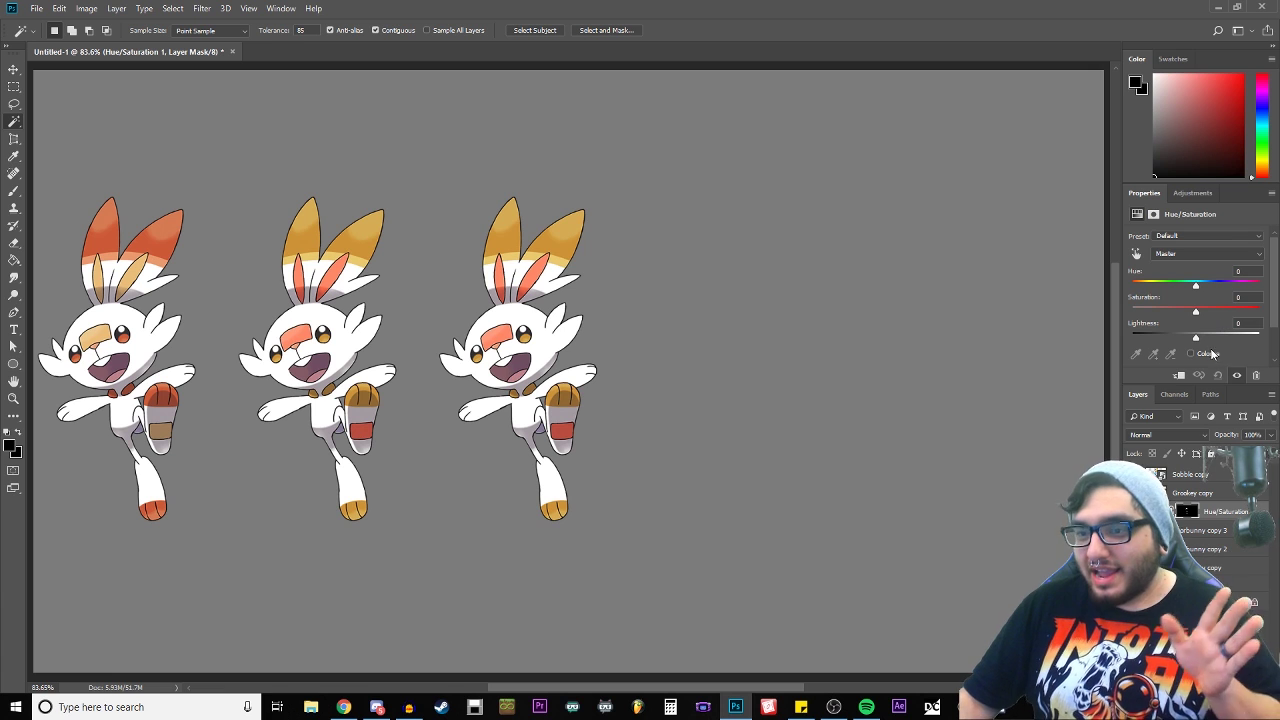
Step: Clip the Hue/Saturation adjustment to the third Scorbunny, set the markings' hue to +144, and shift the inner ears and bandages to periwinkle blue
{"action": "left_click", "coordinate": [1179, 375]}
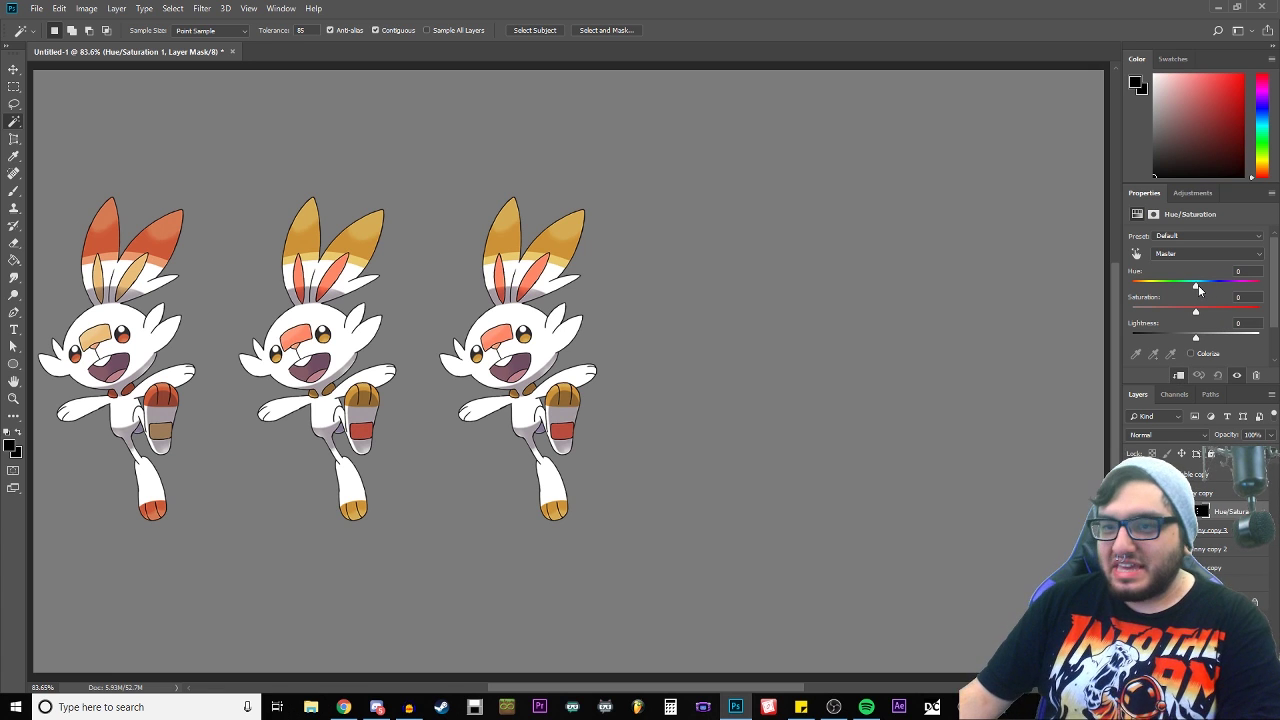
{"action": "left_click_drag", "start_coordinate": [1196, 287], "coordinate": [1248, 273]}
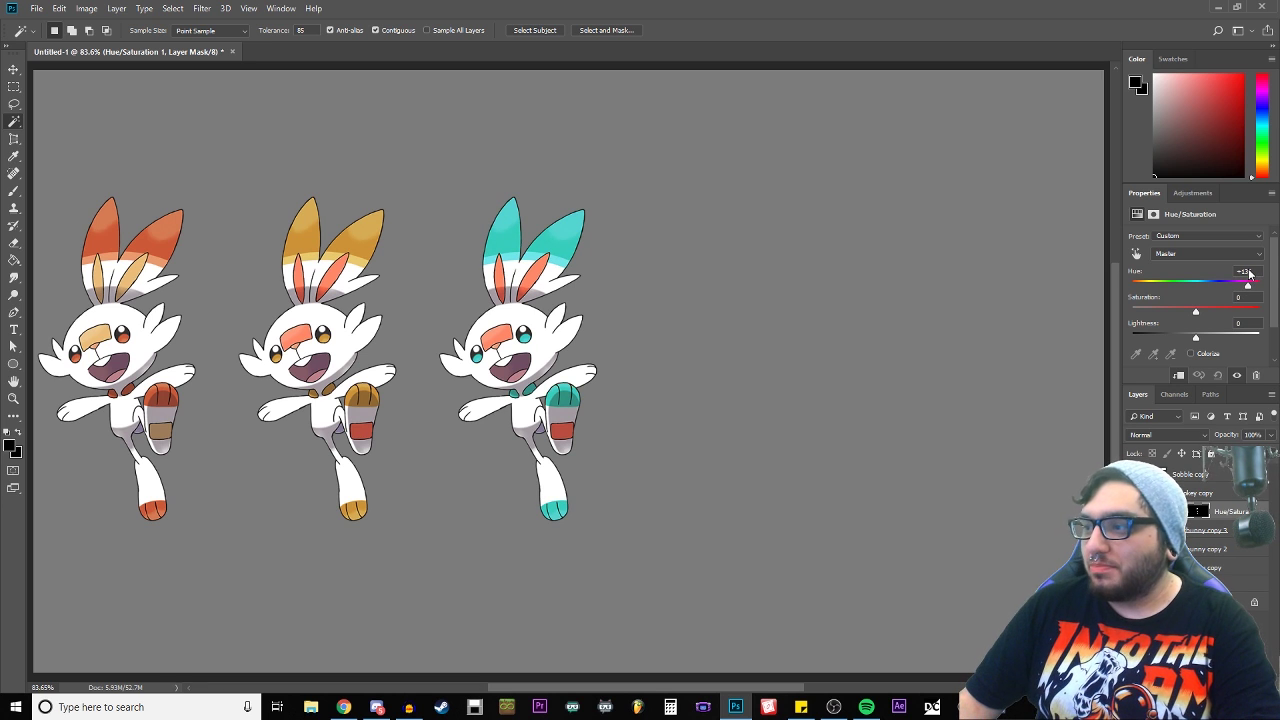
{"action": "left_click_drag", "start_coordinate": [1249, 274], "coordinate": [1251, 274]}
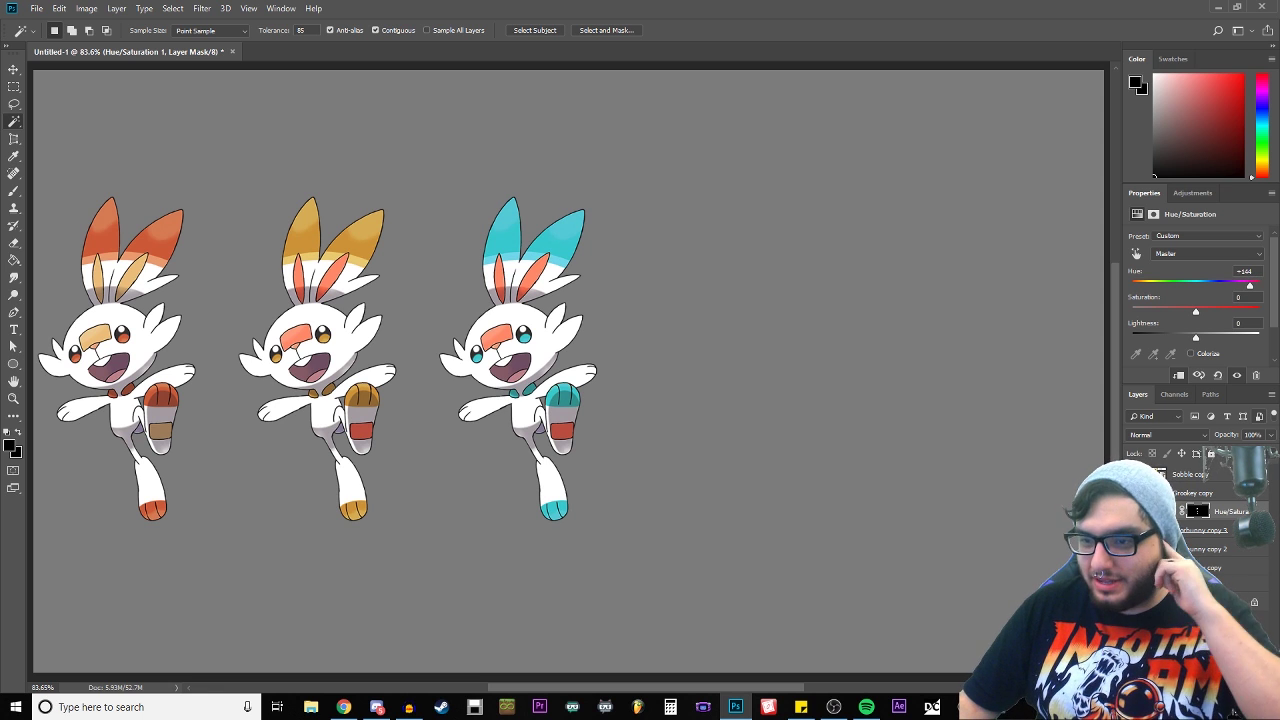
{"action": "left_click_drag", "start_coordinate": [1249, 285], "coordinate": [1276, 288]}
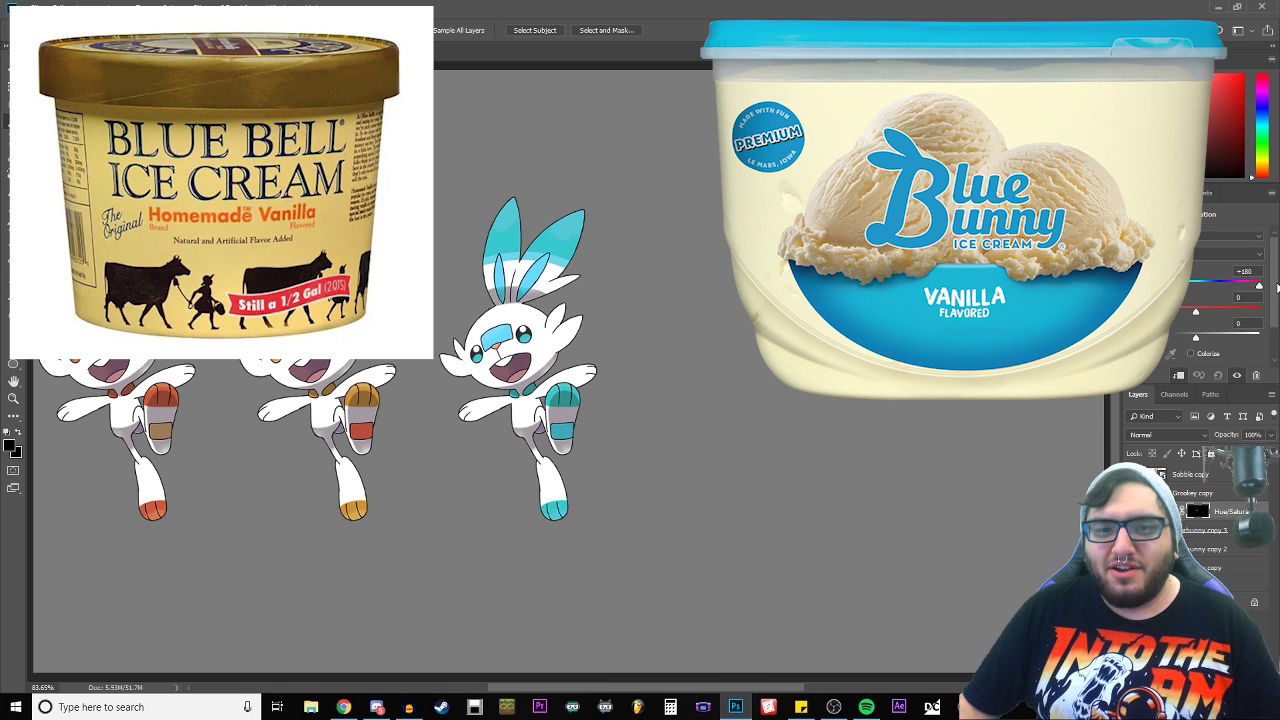
{"action": "left_click_drag", "start_coordinate": [1265, 289], "coordinate": [1140, 289]}
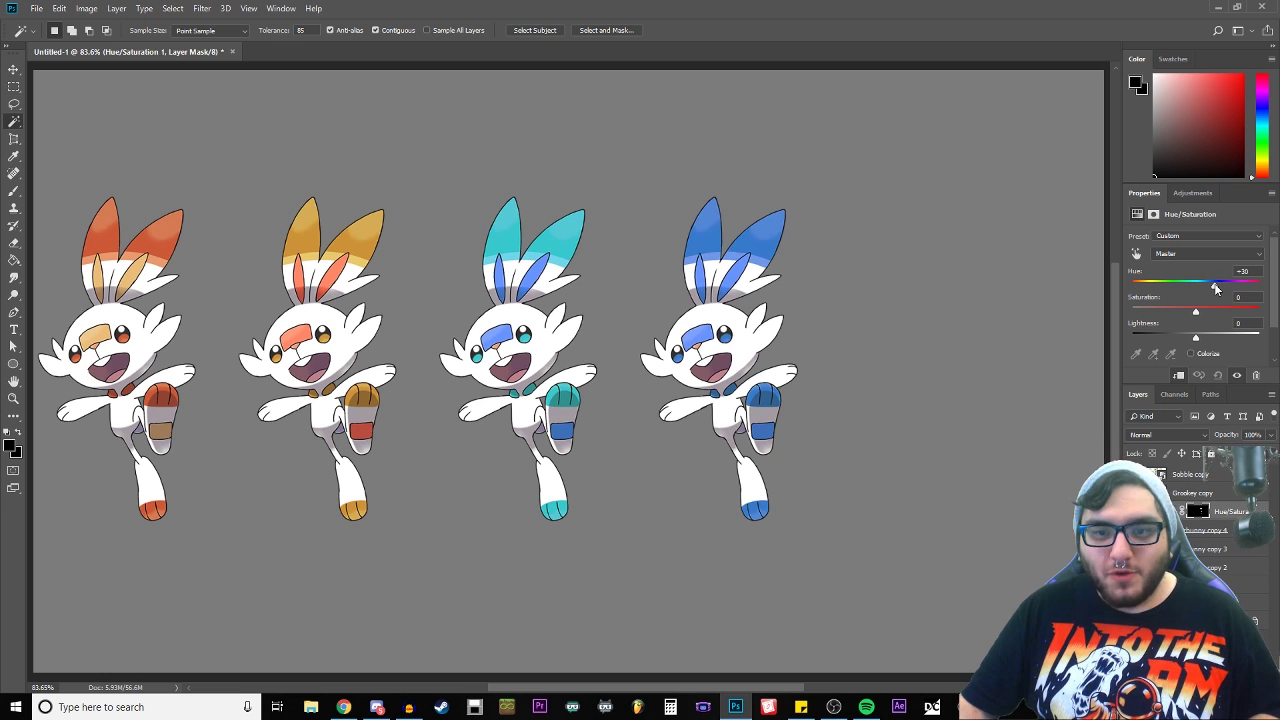
Step: Set the hue of the fourth Scorbunny's ear, eye and foot markings to +100 and merge the adjustment into its layer
{"action": "left_click_drag", "start_coordinate": [1217, 287], "coordinate": [1235, 290]}
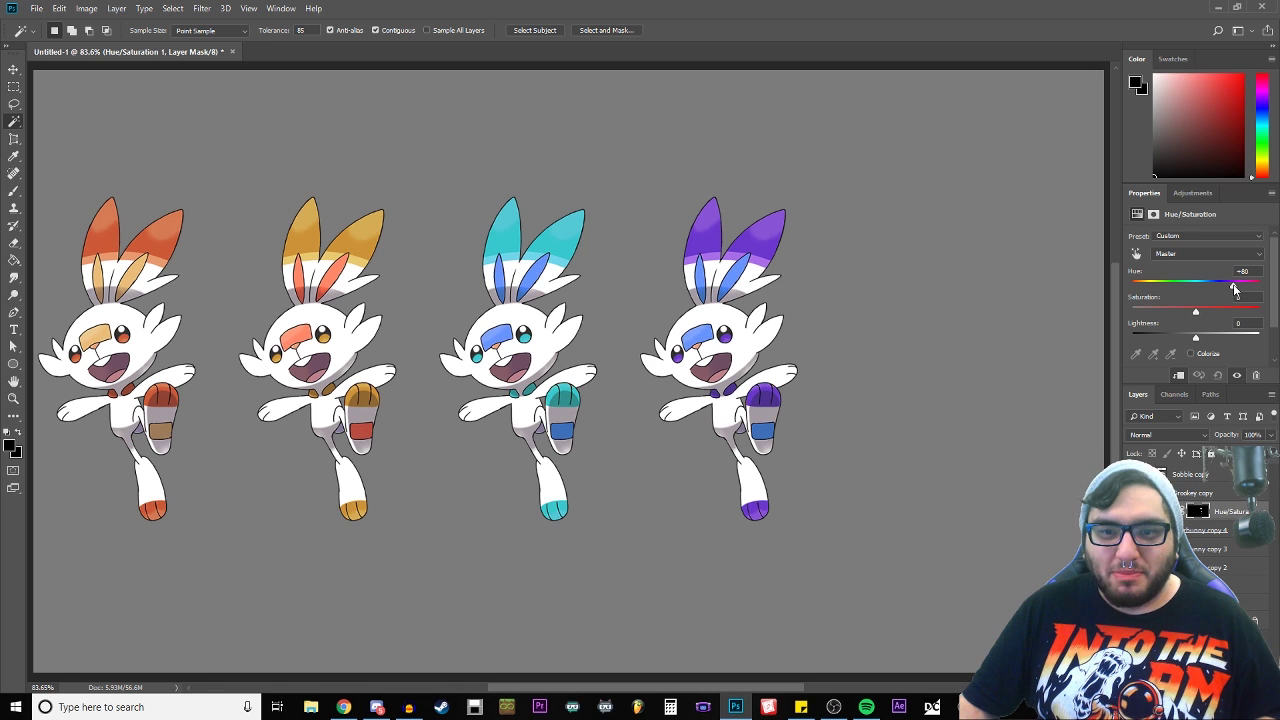
{"action": "left_click_drag", "start_coordinate": [1235, 290], "coordinate": [1239, 287]}
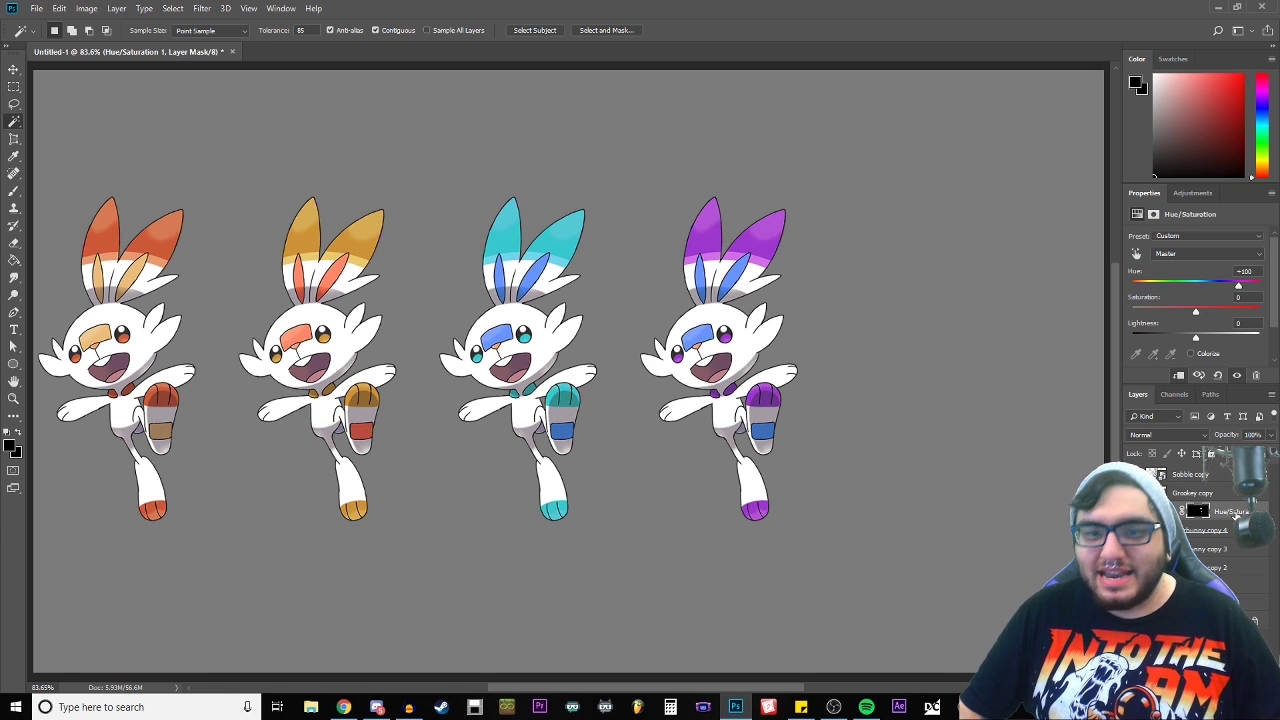
{"action": "right_click", "coordinate": [1236, 514]}
Step: Try several hues on the fourth Scorbunny's inner ears and bandages and settle on pink
{"action": "left_click_drag", "start_coordinate": [1239, 287], "coordinate": [1133, 288]}
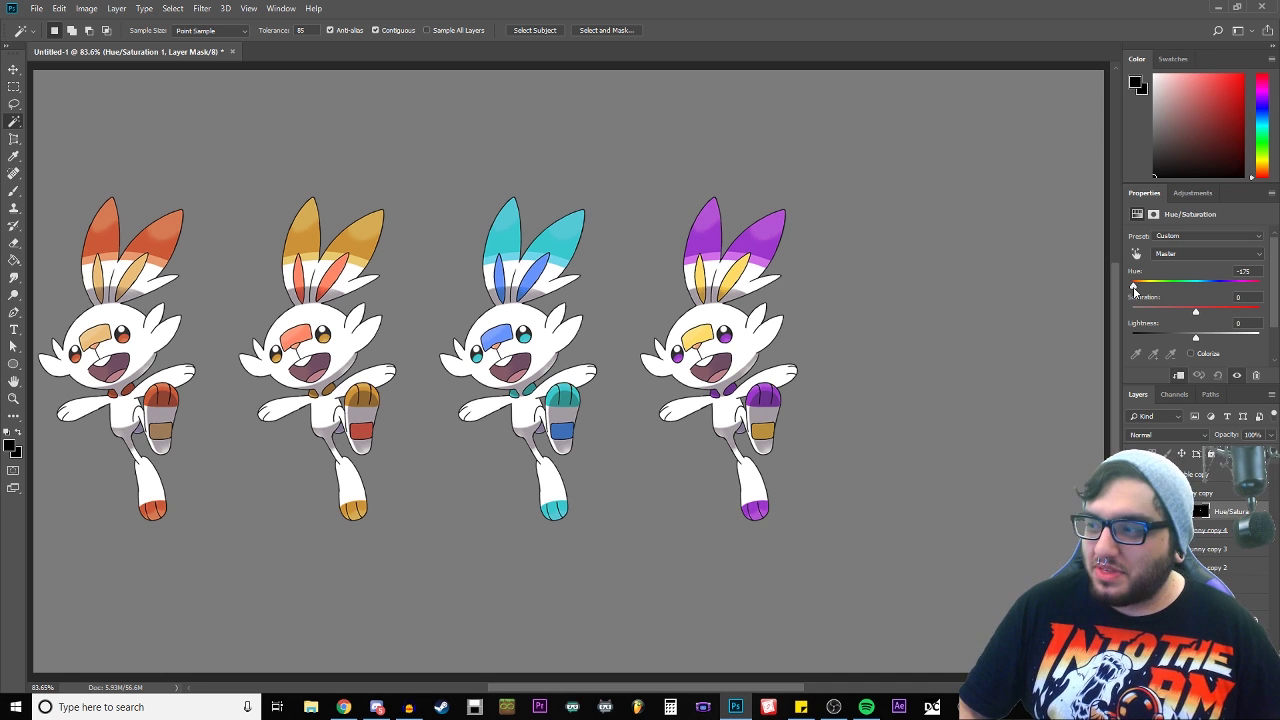
{"action": "left_click_drag", "start_coordinate": [1133, 288], "coordinate": [1146, 288]}
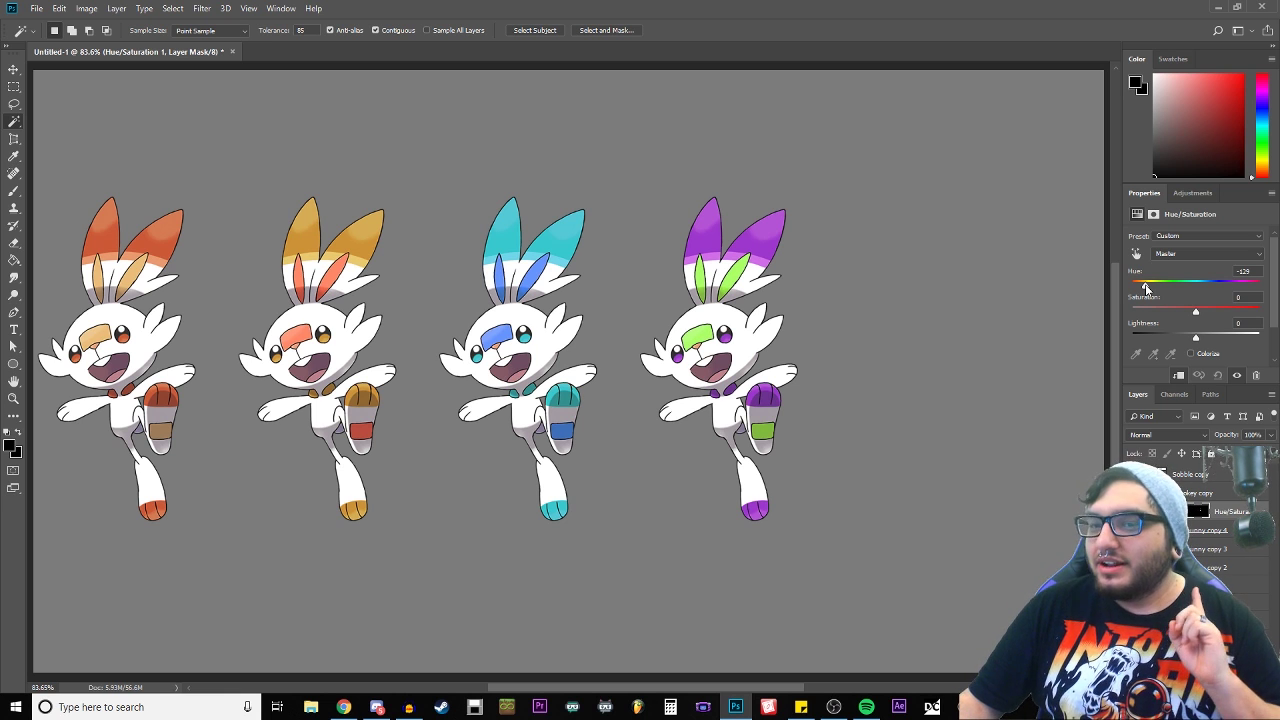
{"action": "left_click_drag", "start_coordinate": [1146, 288], "coordinate": [1207, 287]}
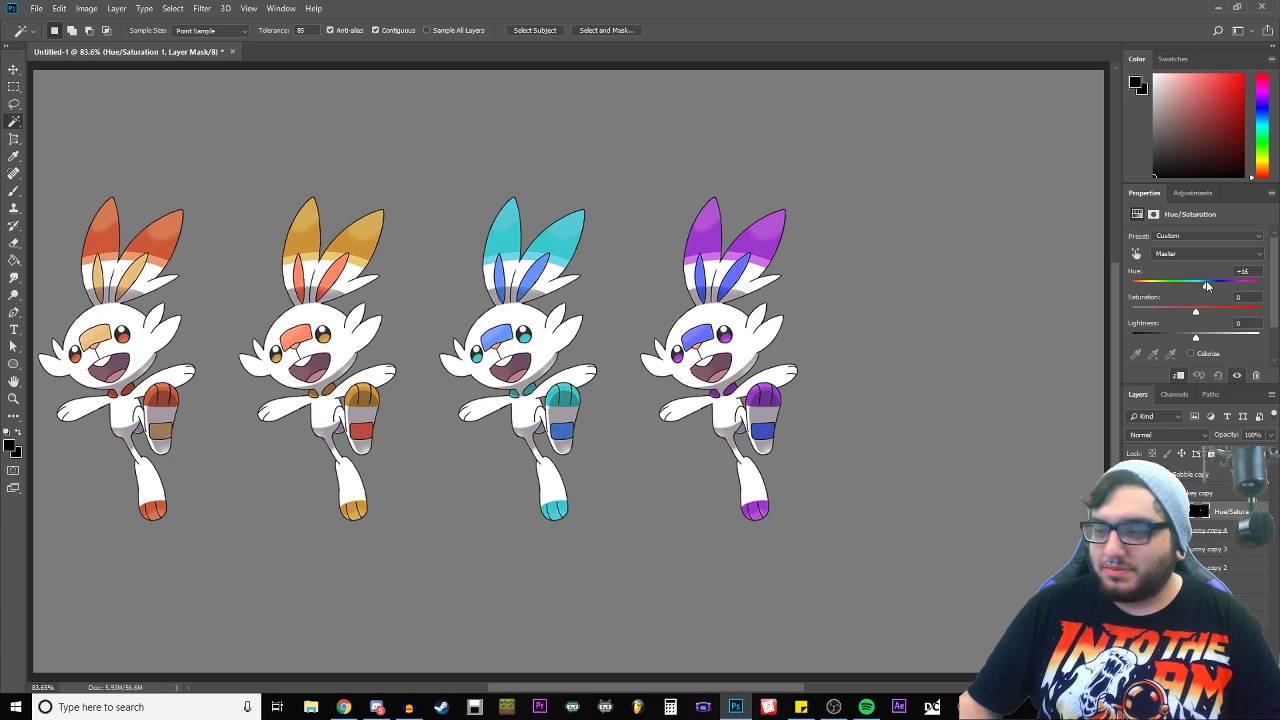
{"action": "left_click_drag", "start_coordinate": [1207, 287], "coordinate": [1239, 281]}
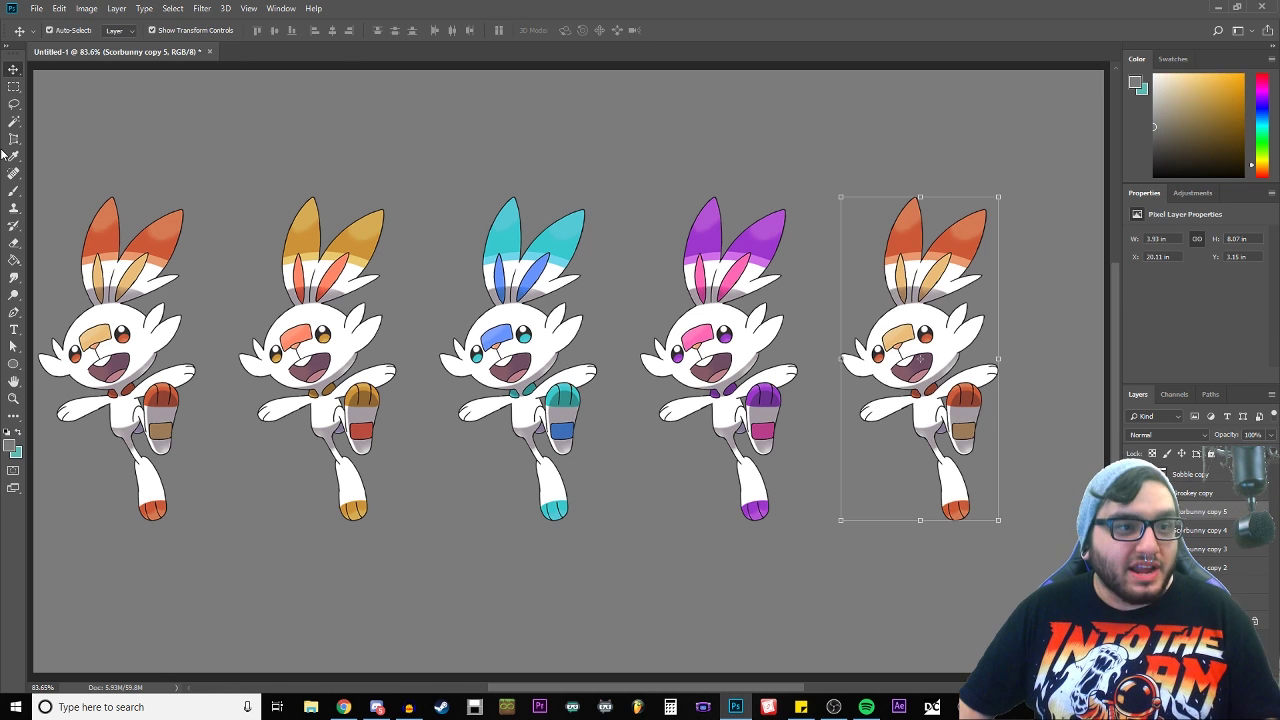
Step: Select all the white fur areas of the fifth Scorbunny with the Magic Wand at tolerance 85
{"action": "left_click", "coordinate": [14, 121]}
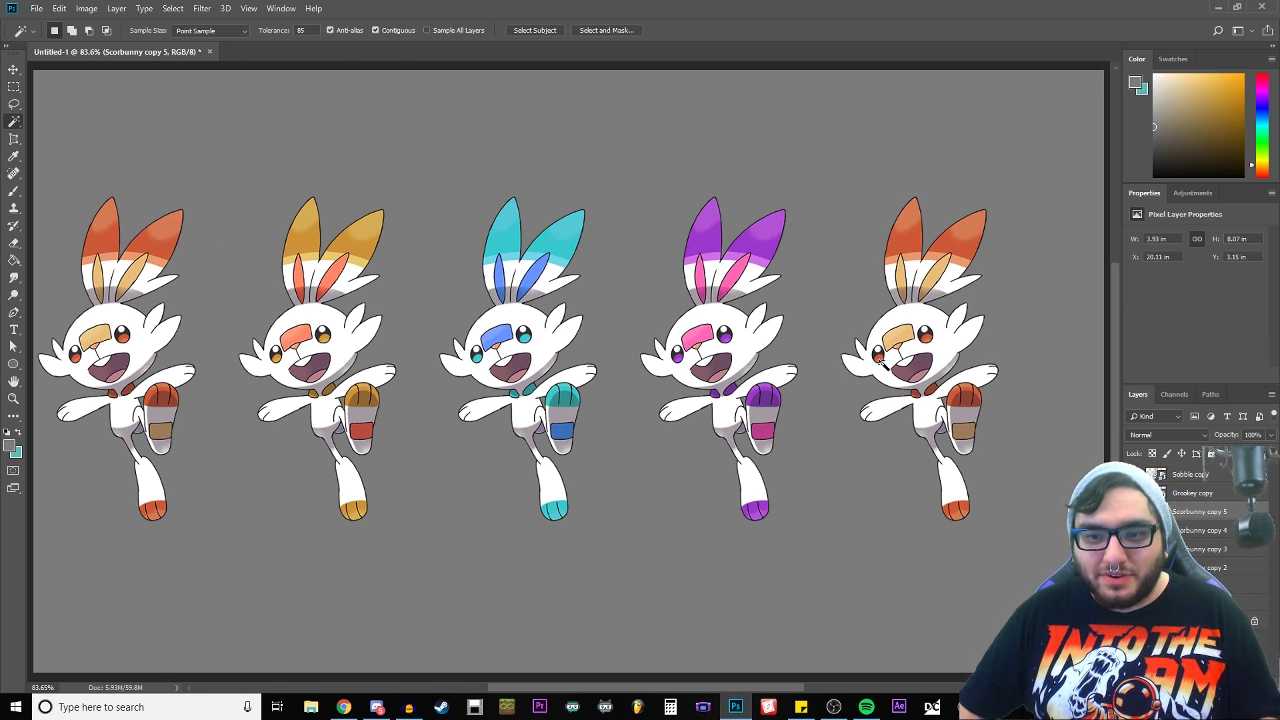
{"action": "left_click", "coordinate": [918, 300], "text": "shift"}
{"action": "left_click", "coordinate": [916, 296], "text": "shift"}
{"action": "left_click", "coordinate": [920, 292], "text": "shift"}
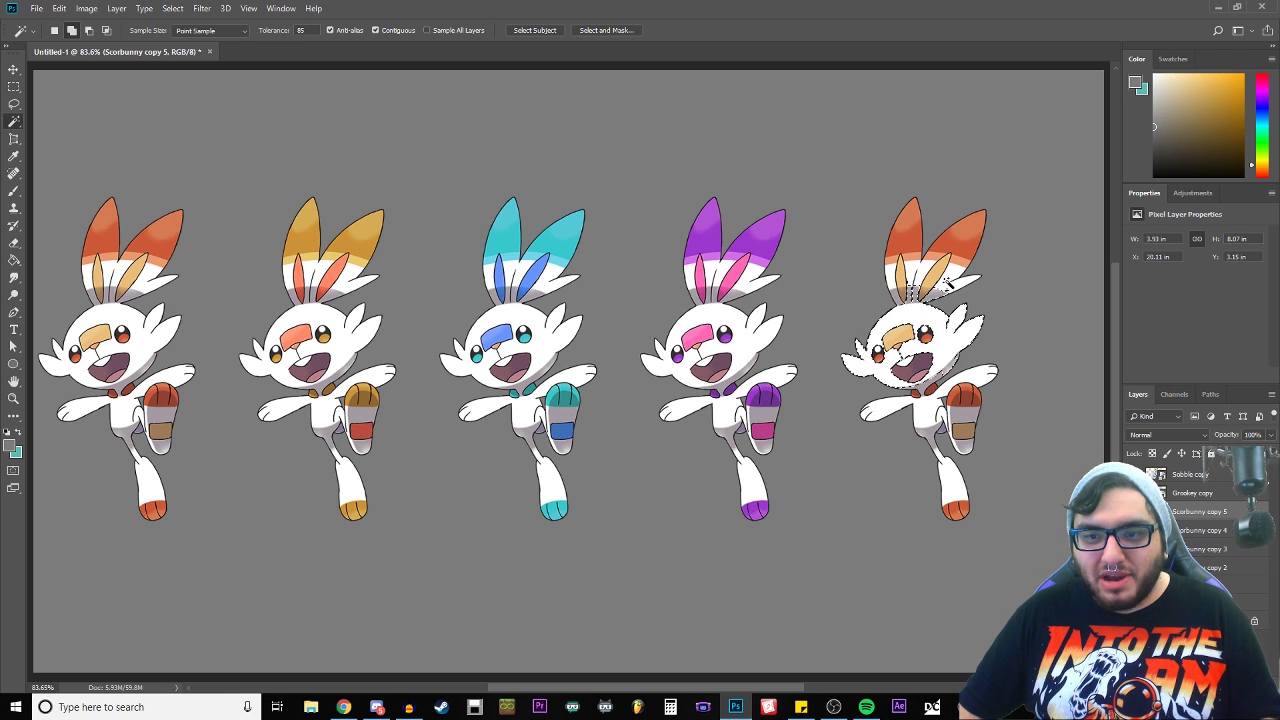
{"action": "left_click", "coordinate": [902, 282], "text": "shift"}
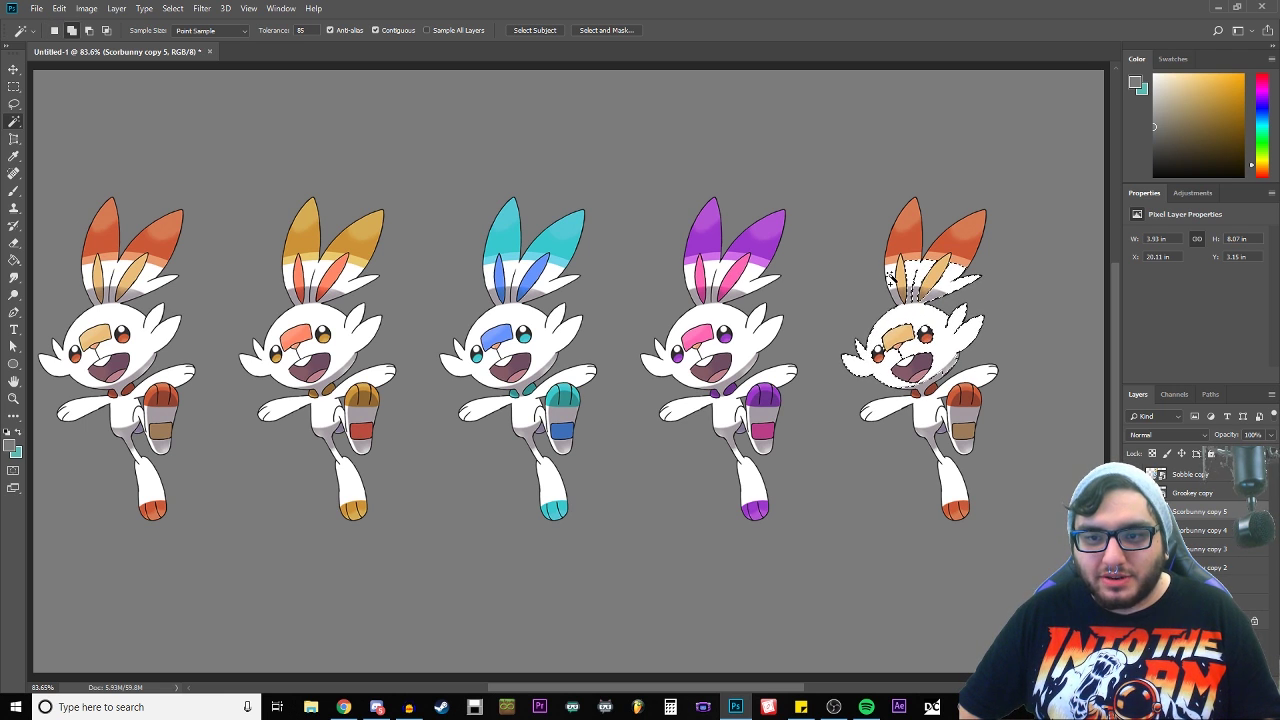
{"action": "left_click", "coordinate": [937, 343], "text": "shift"}
{"action": "left_click", "coordinate": [935, 455], "text": "shift"}
Step: Darken the selected fur with a Hue/Saturation adjustment at lightness -59 and merge it into the Scorbunny copy 5 layer
{"action": "left_click", "coordinate": [1192, 192]}
{"action": "left_click", "coordinate": [1155, 242]}
{"action": "left_click_drag", "start_coordinate": [1196, 340], "coordinate": [1155, 341]}
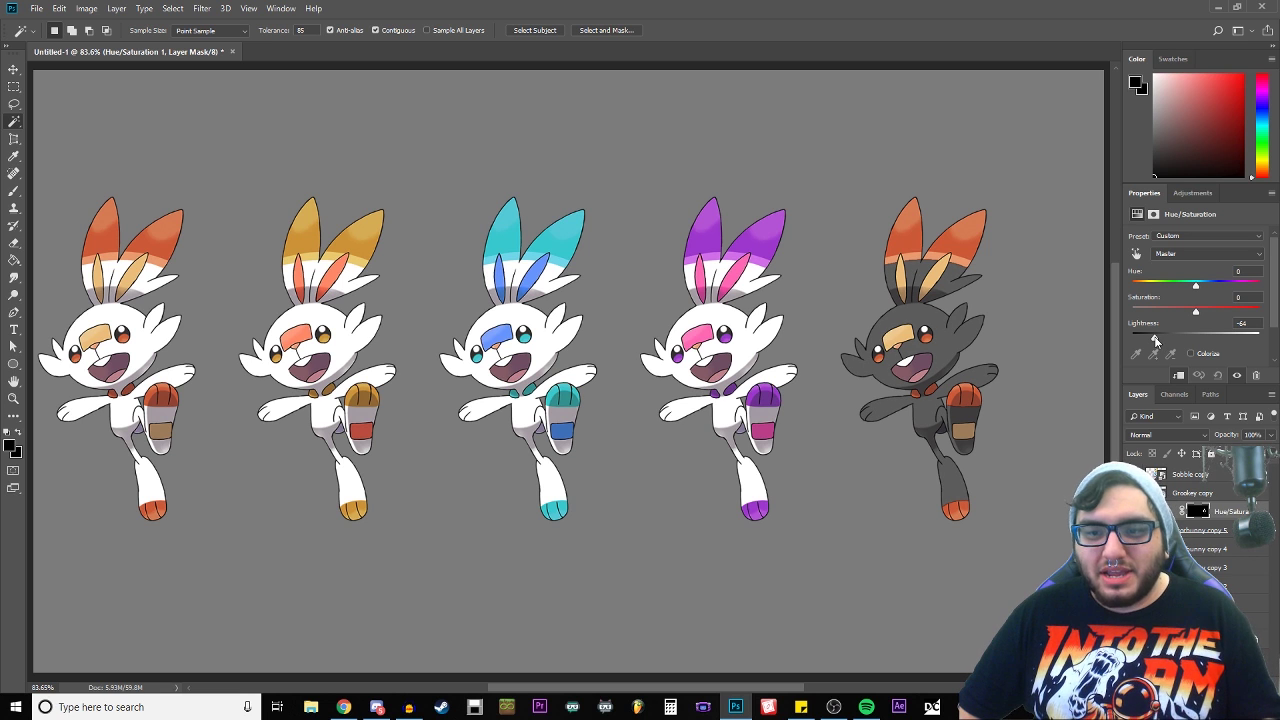
{"action": "left_click_drag", "start_coordinate": [1155, 341], "coordinate": [1158, 337]}
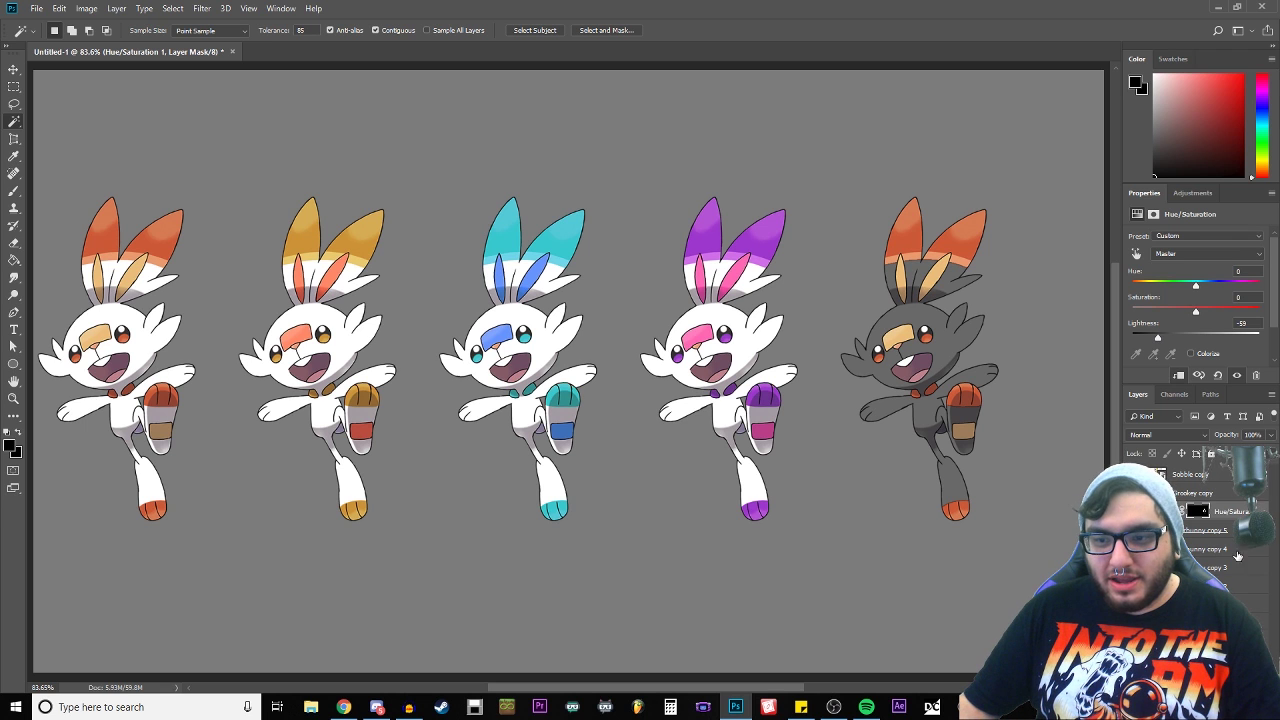
{"action": "right_click", "coordinate": [1234, 512]}
{"action": "left_click", "coordinate": [1215, 523]}
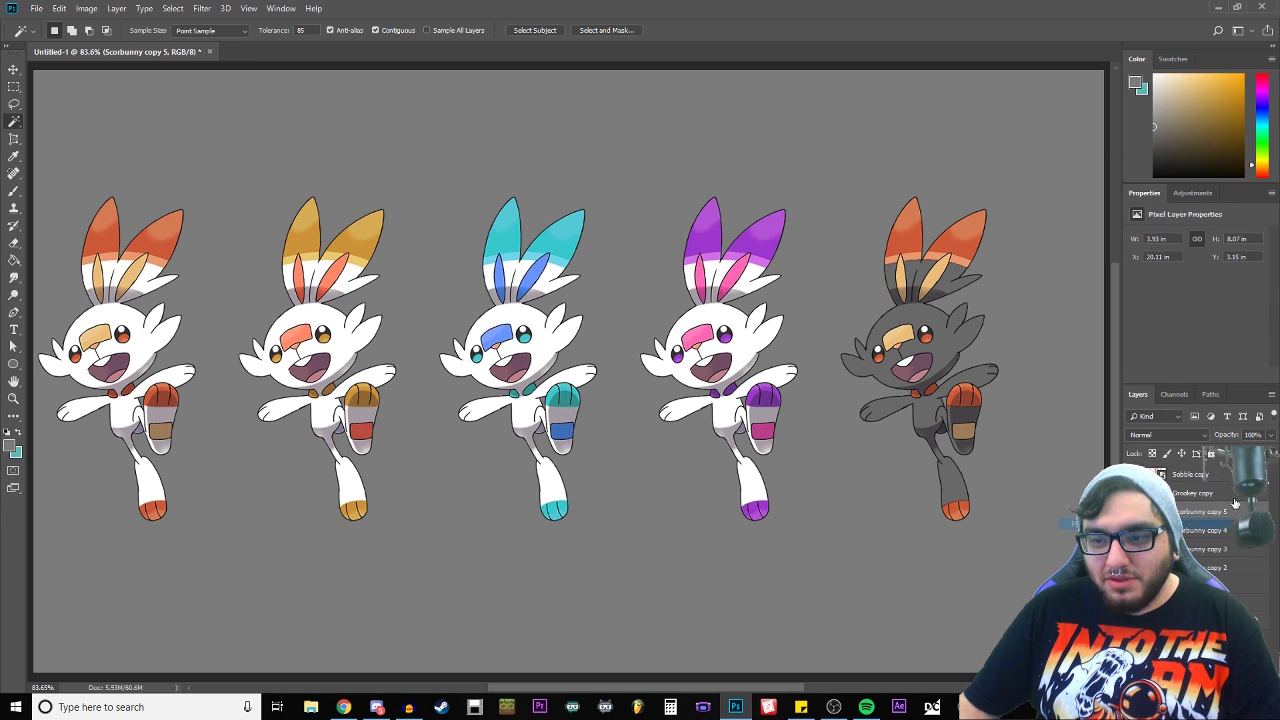
Step: Recolour the fifth Scorbunny's orange markings lime green and set the inner ears and bandages to hue -139
{"action": "left_click", "coordinate": [966, 258]}
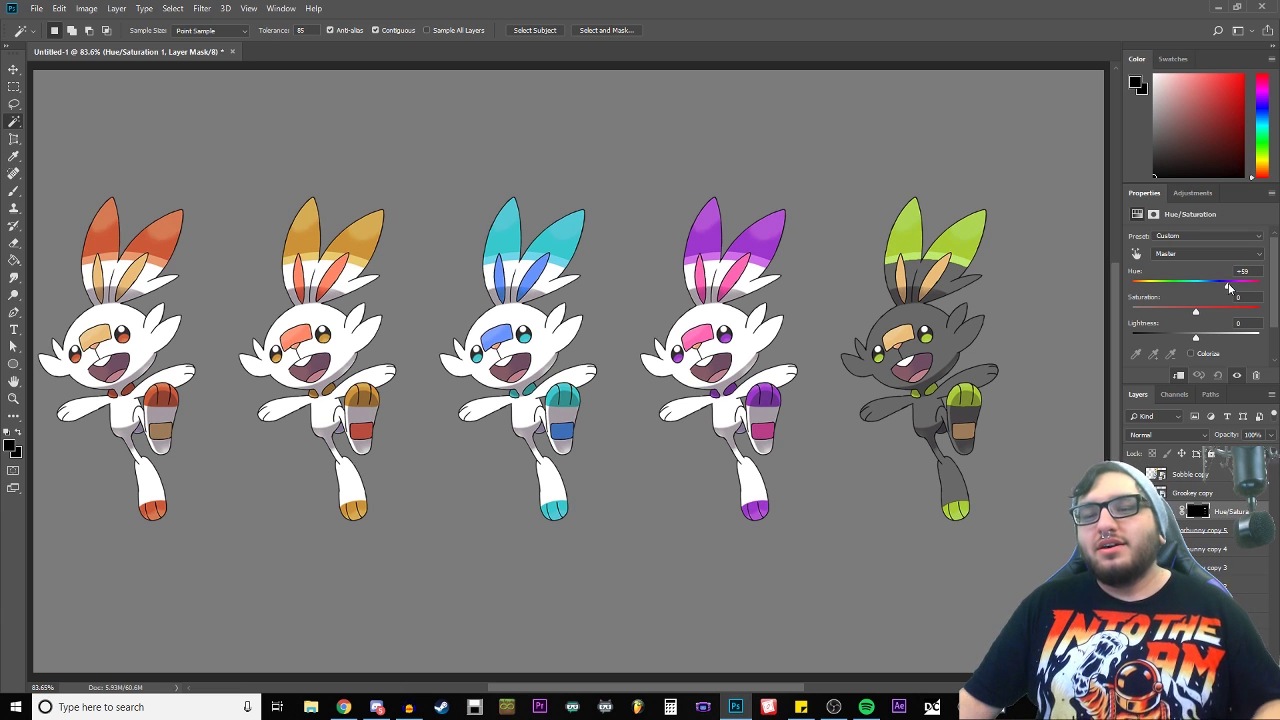
{"action": "left_click_drag", "start_coordinate": [1229, 288], "coordinate": [1143, 286]}
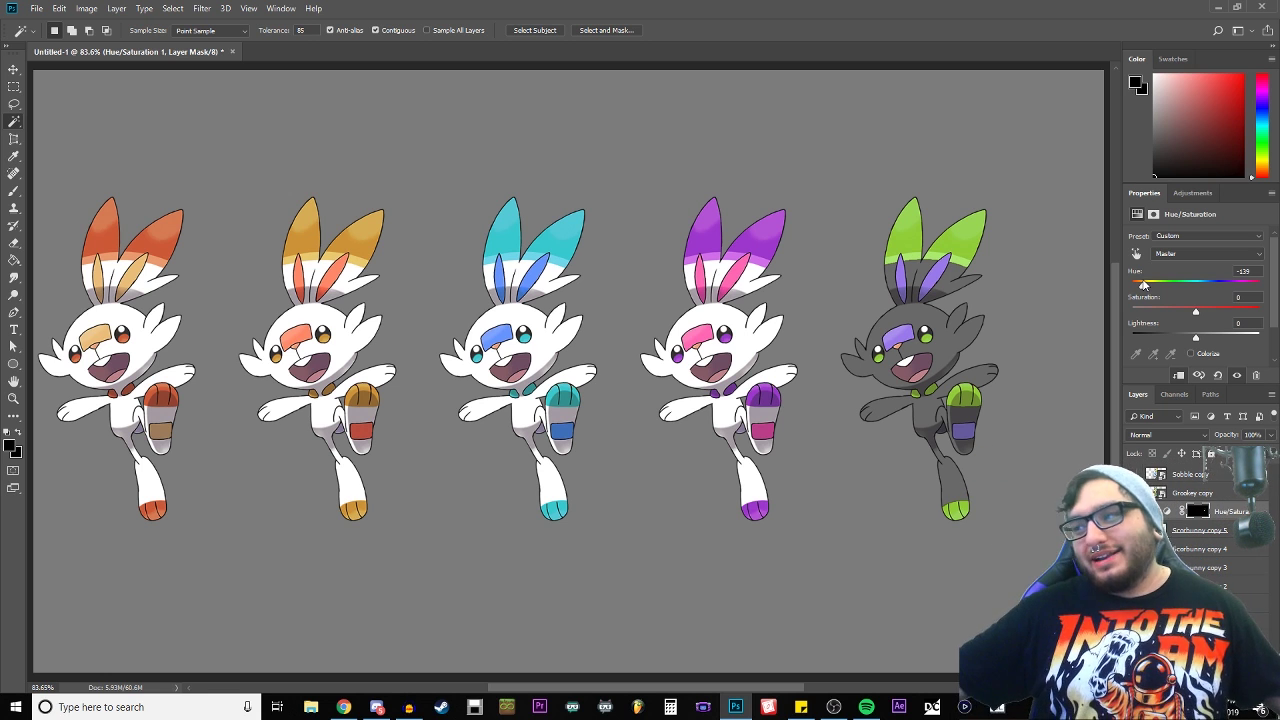
{"action": "left_click", "coordinate": [1243, 511]}
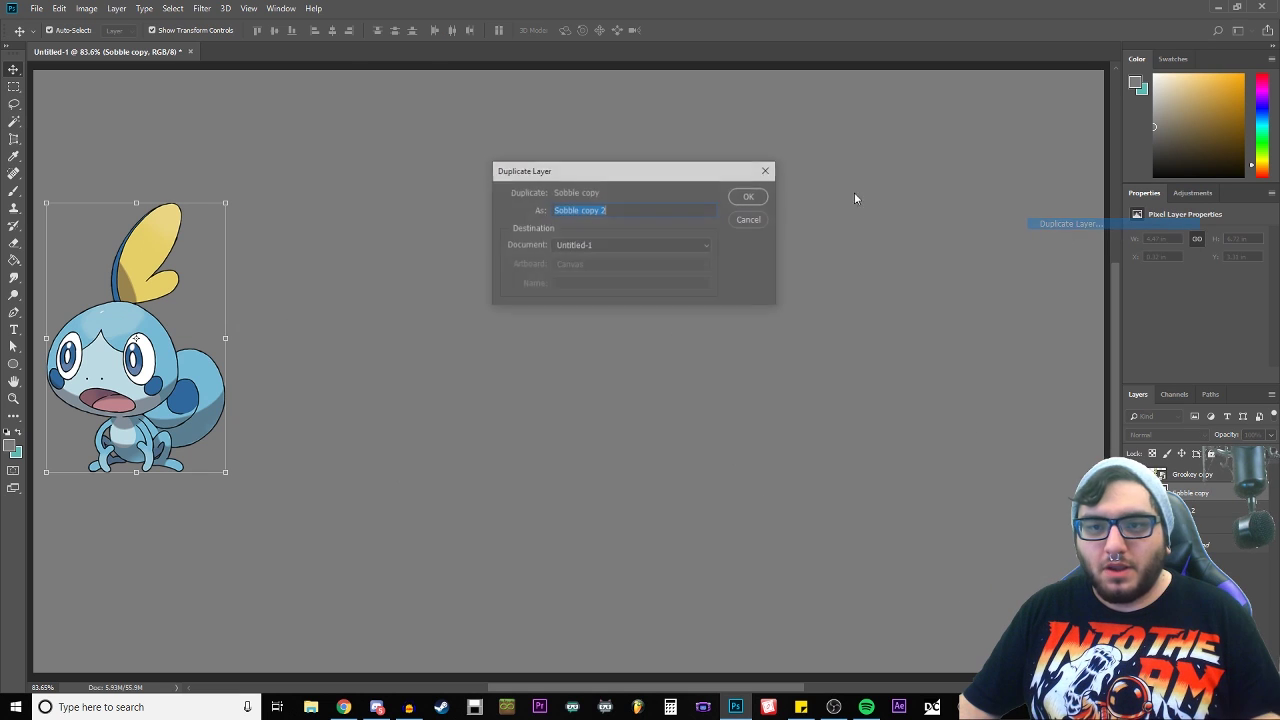
Step: Duplicate the Sobble copy layer as Sobble copy 2 and place the duplicate just beside the original
{"action": "left_click", "coordinate": [750, 196]}
{"action": "left_click_drag", "start_coordinate": [134, 248], "coordinate": [331, 252]}
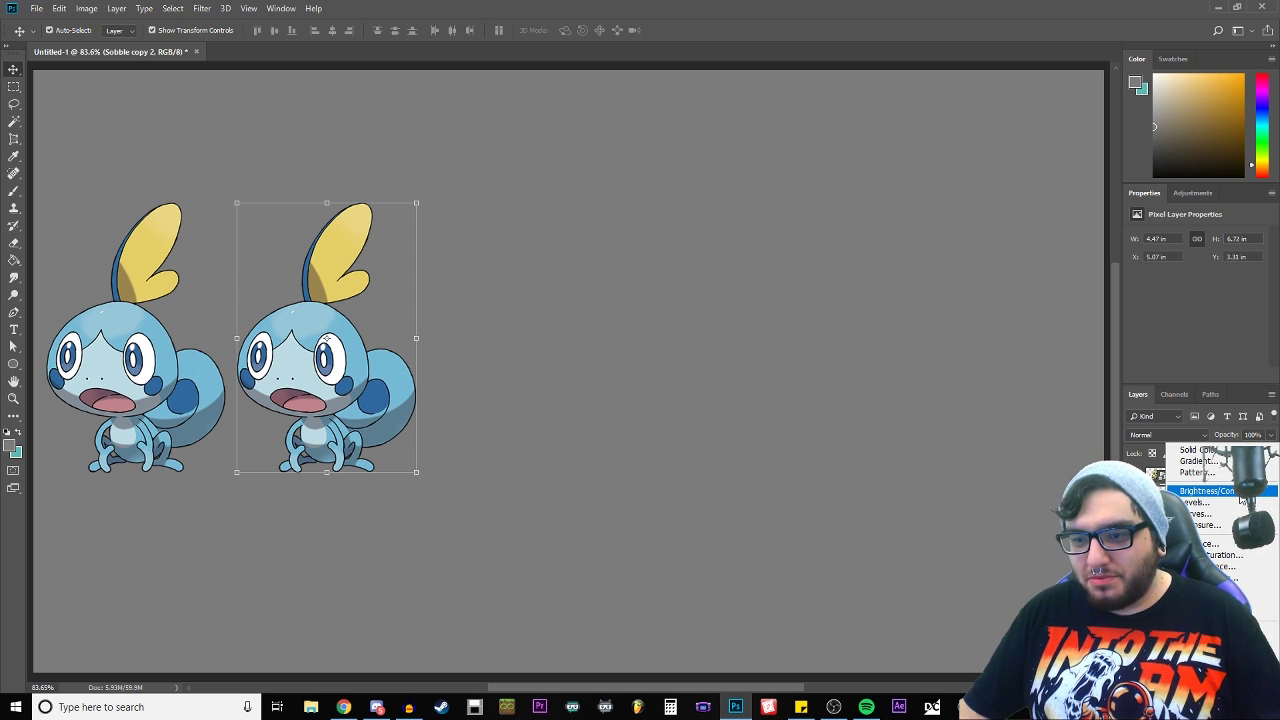
Step: Try recolouring the duplicated Sobble with a clipped Hue/Saturation adjustment that shifts only the Blues range
{"action": "left_click", "coordinate": [1230, 558]}
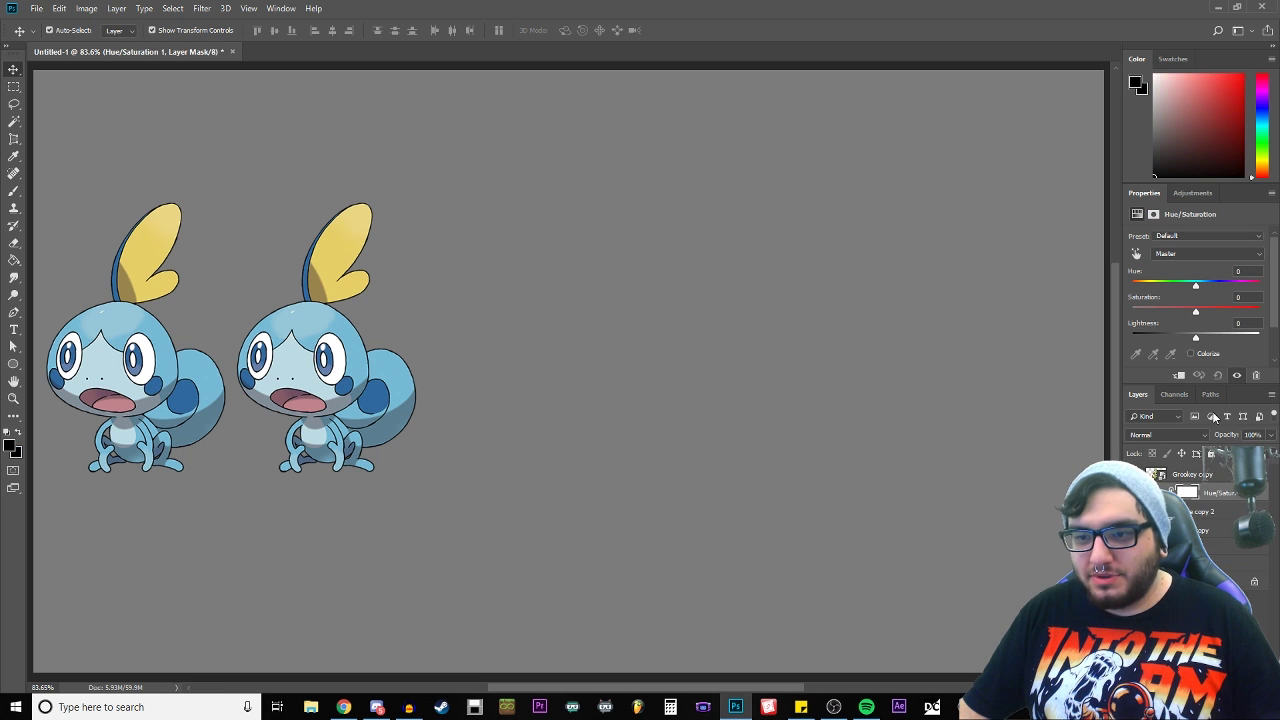
{"action": "left_click", "coordinate": [1201, 256]}
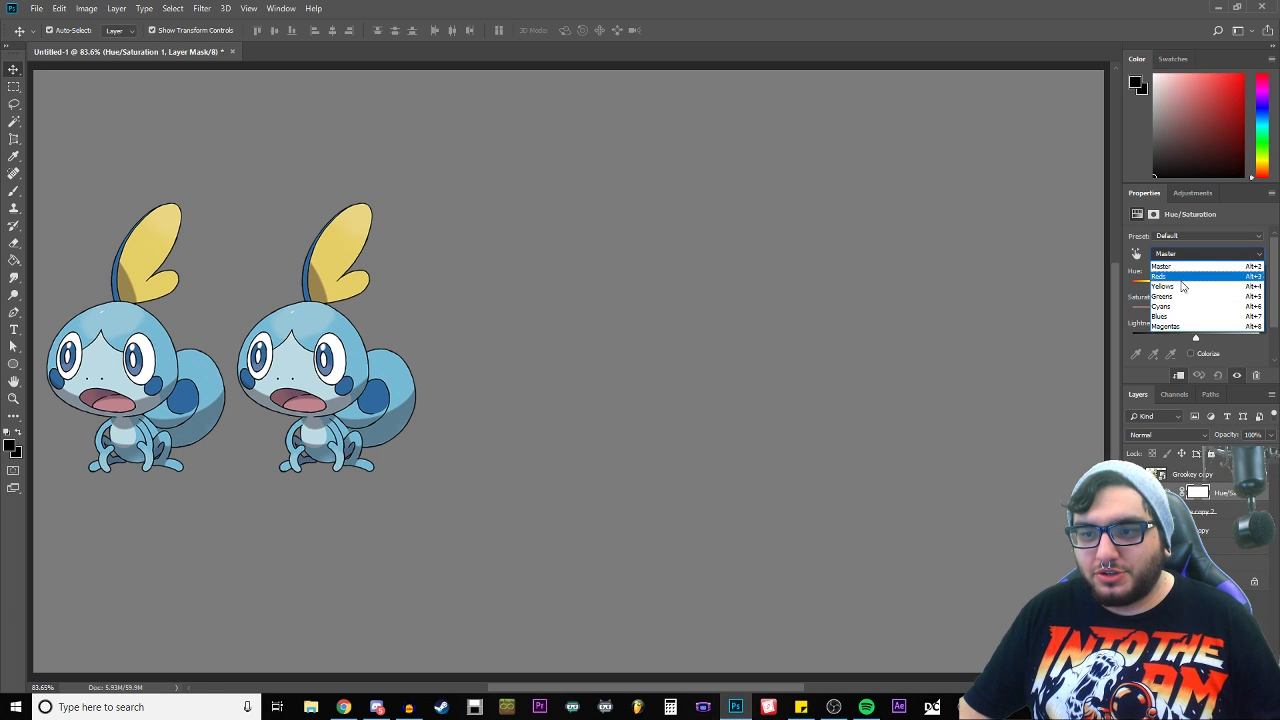
{"action": "left_click", "coordinate": [1174, 316]}
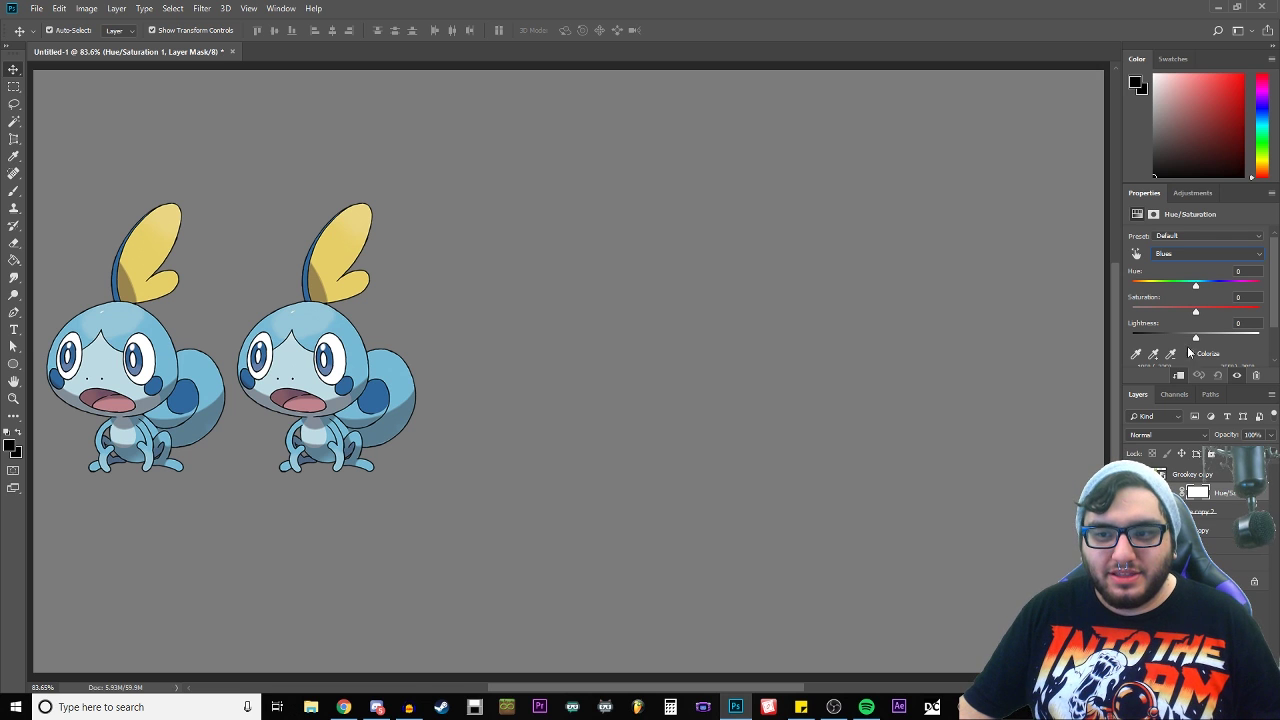
{"action": "mouse_move", "coordinate": [1197, 288]}
{"action": "left_mouse_down"}
{"action": "mouse_move", "coordinate": [1242, 287]}
{"action": "mouse_move", "coordinate": [1168, 287]}
{"action": "mouse_move", "coordinate": [1274, 286]}
{"action": "mouse_move", "coordinate": [1217, 276]}
{"action": "left_mouse_up"}
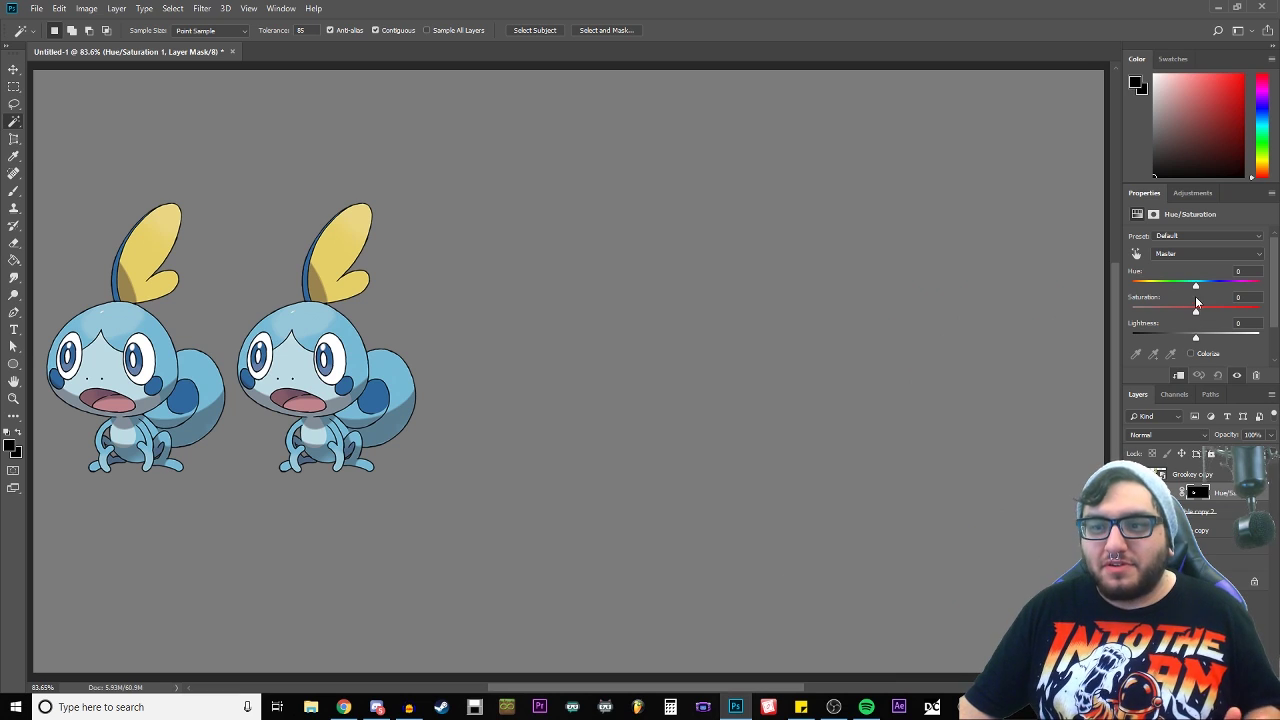
Step: Try purple hues on the second Sobble's masked blue areas, and set the hue to -35 for a mint green body
{"action": "left_click_drag", "start_coordinate": [1196, 286], "coordinate": [1233, 288]}
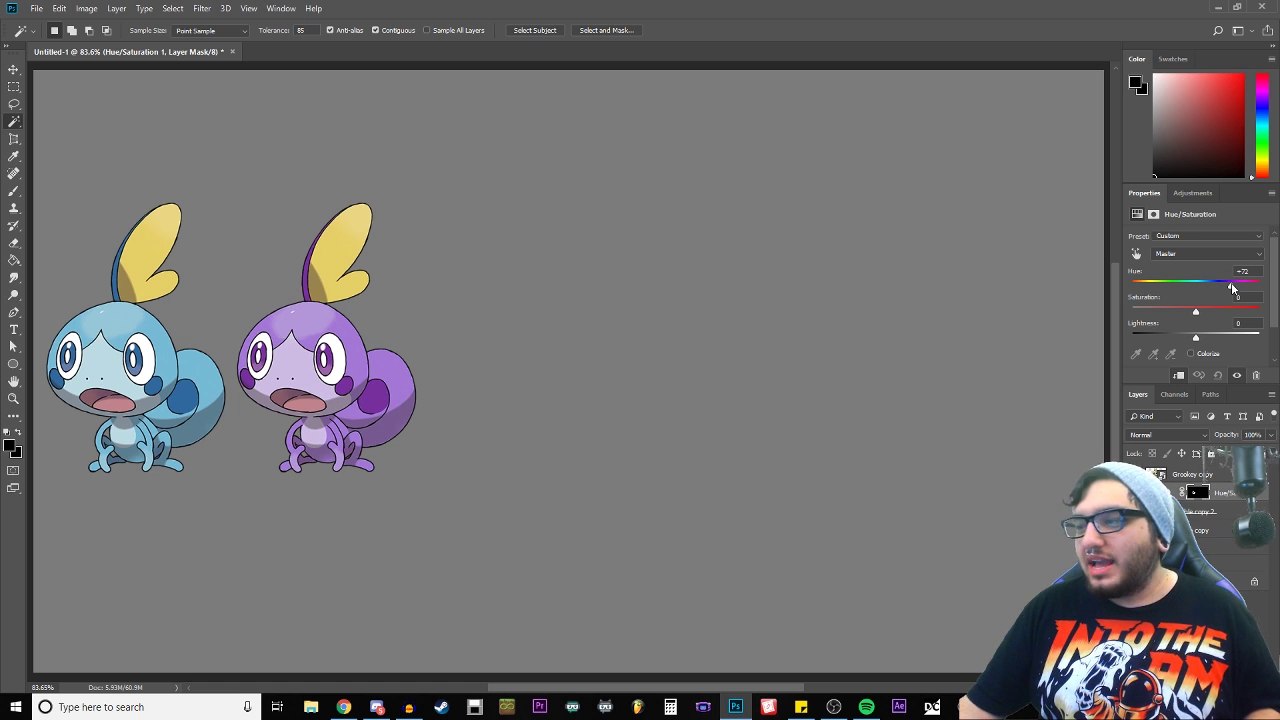
{"action": "left_click_drag", "start_coordinate": [1231, 288], "coordinate": [1234, 290]}
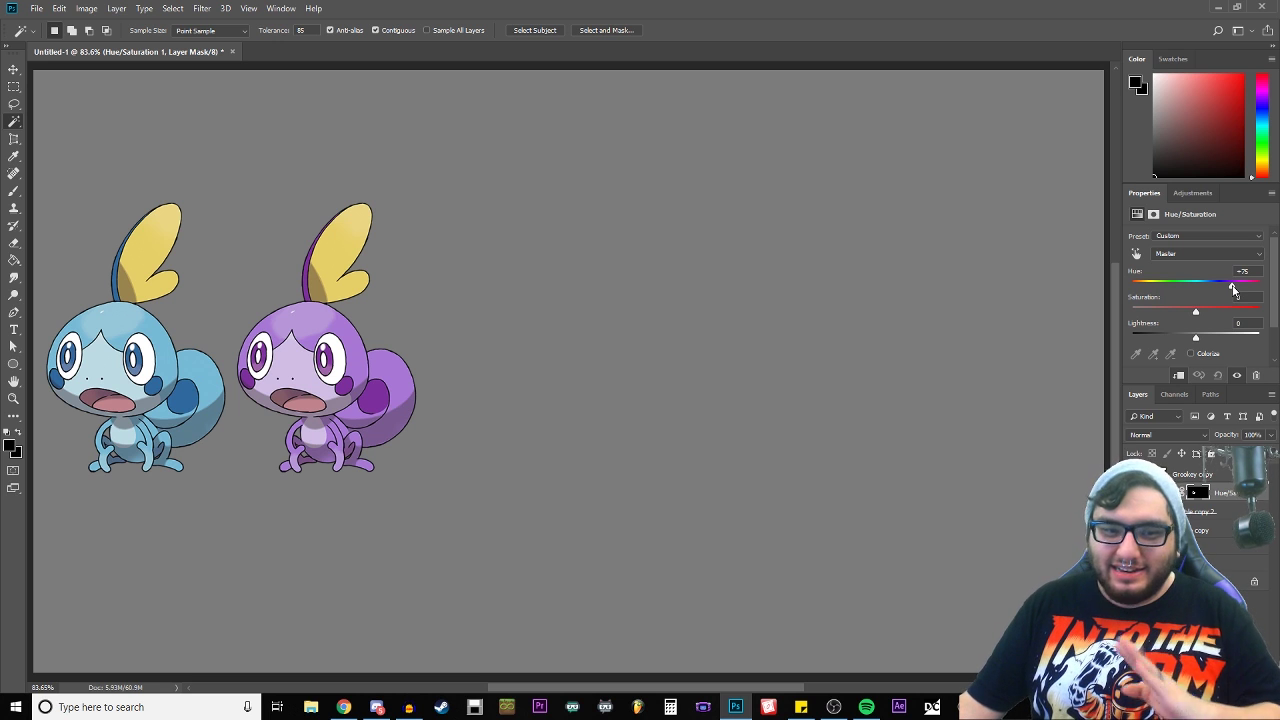
{"action": "left_click_drag", "start_coordinate": [1234, 290], "coordinate": [1234, 291]}
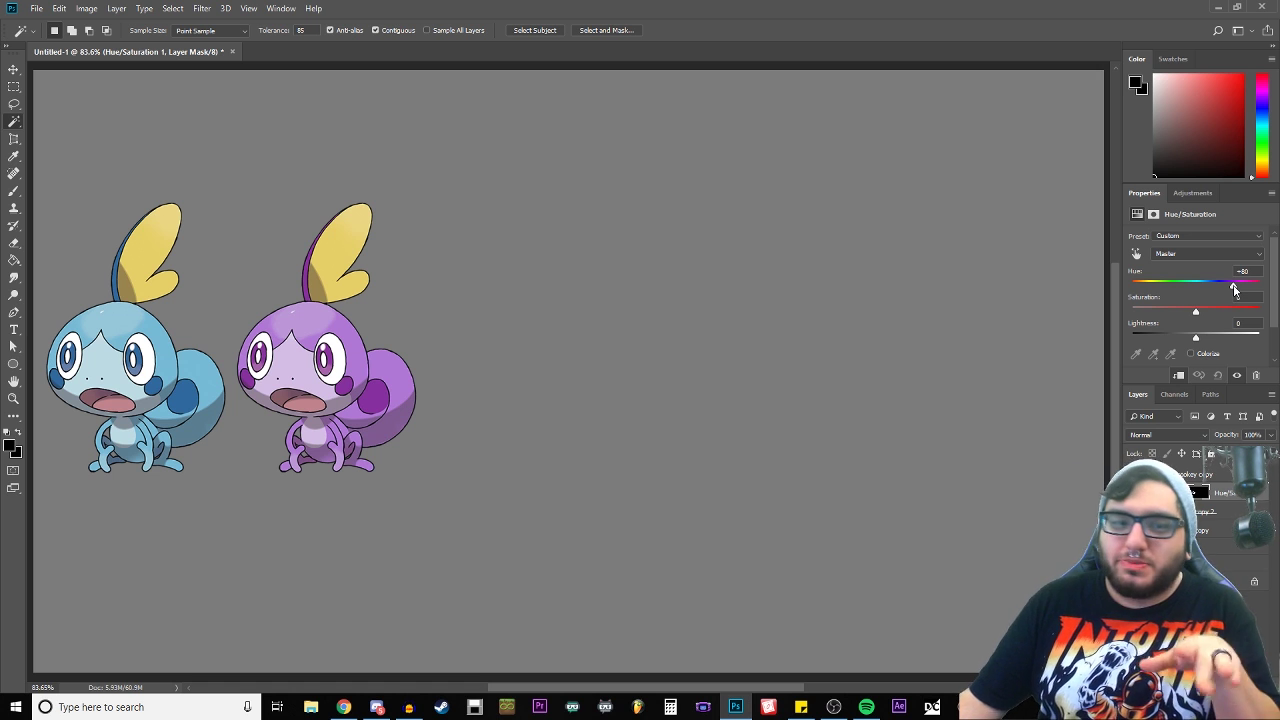
{"action": "left_click_drag", "start_coordinate": [1235, 291], "coordinate": [1233, 291]}
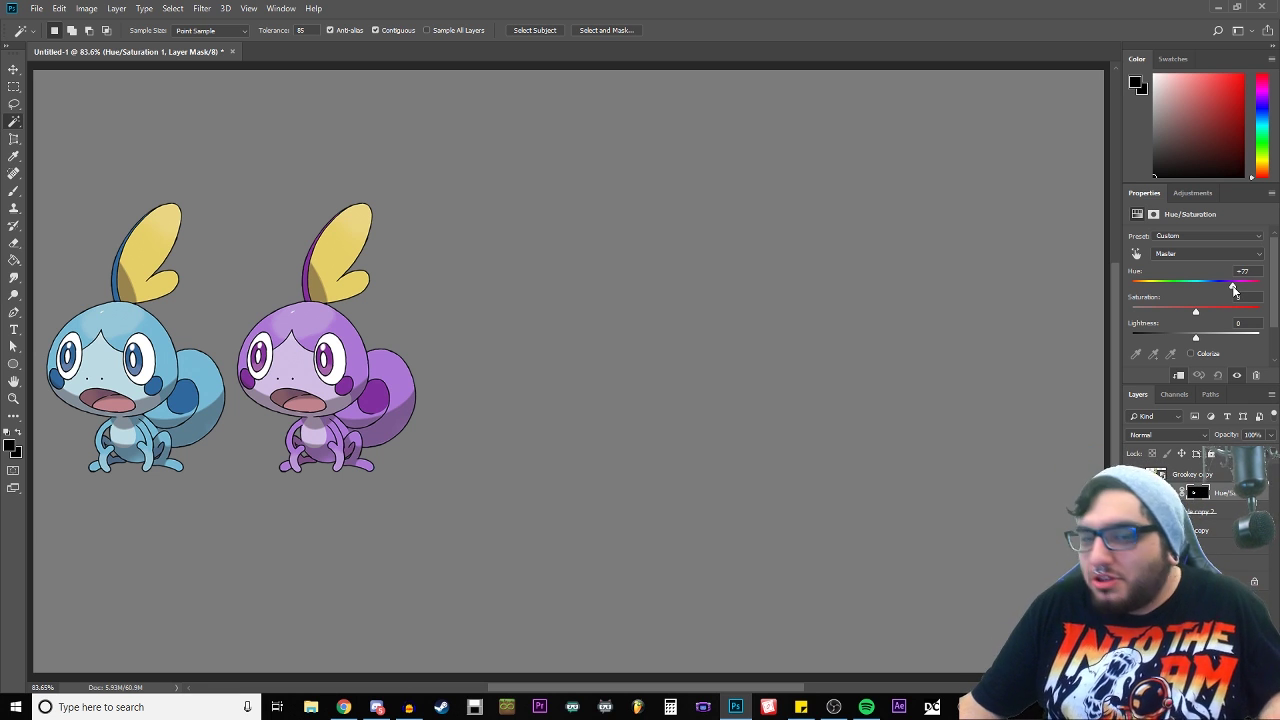
{"action": "left_click_drag", "start_coordinate": [1234, 289], "coordinate": [1174, 292]}
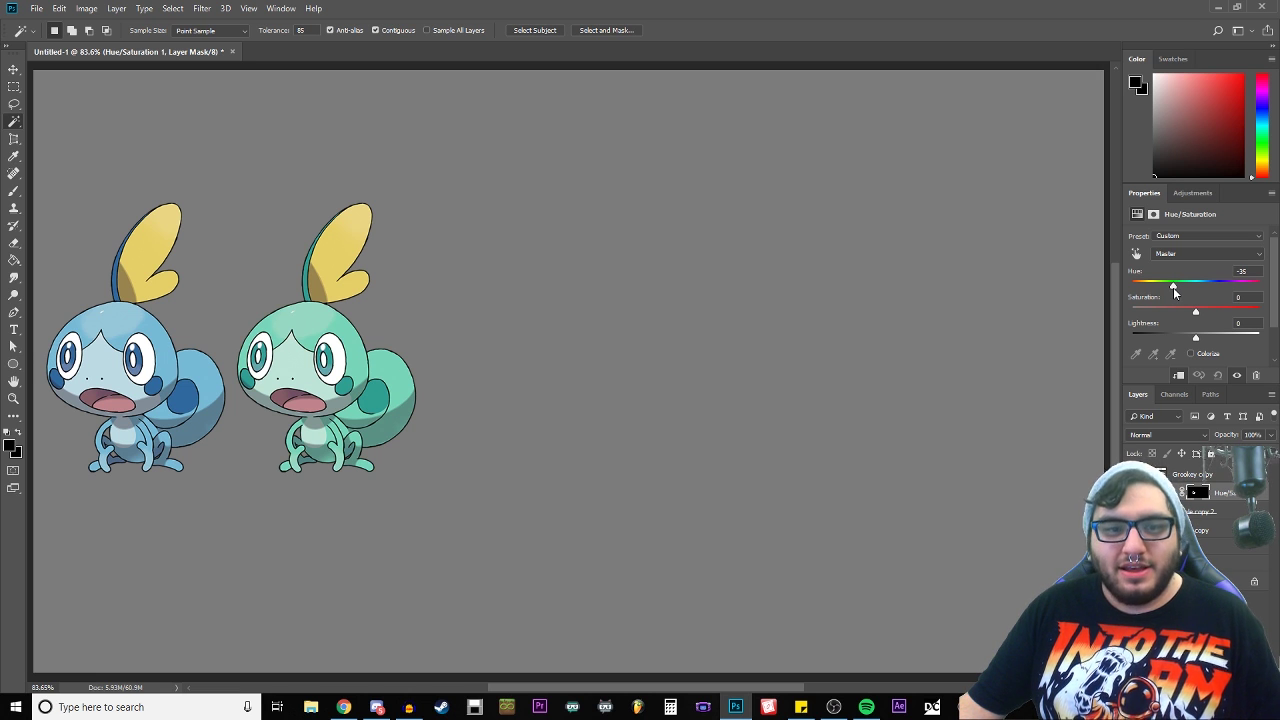
Step: Recolour the second Sobble's yellow head fin lime green by raising the masked Hue/Saturation hue past +27
{"action": "left_click_drag", "start_coordinate": [1175, 291], "coordinate": [1214, 289]}
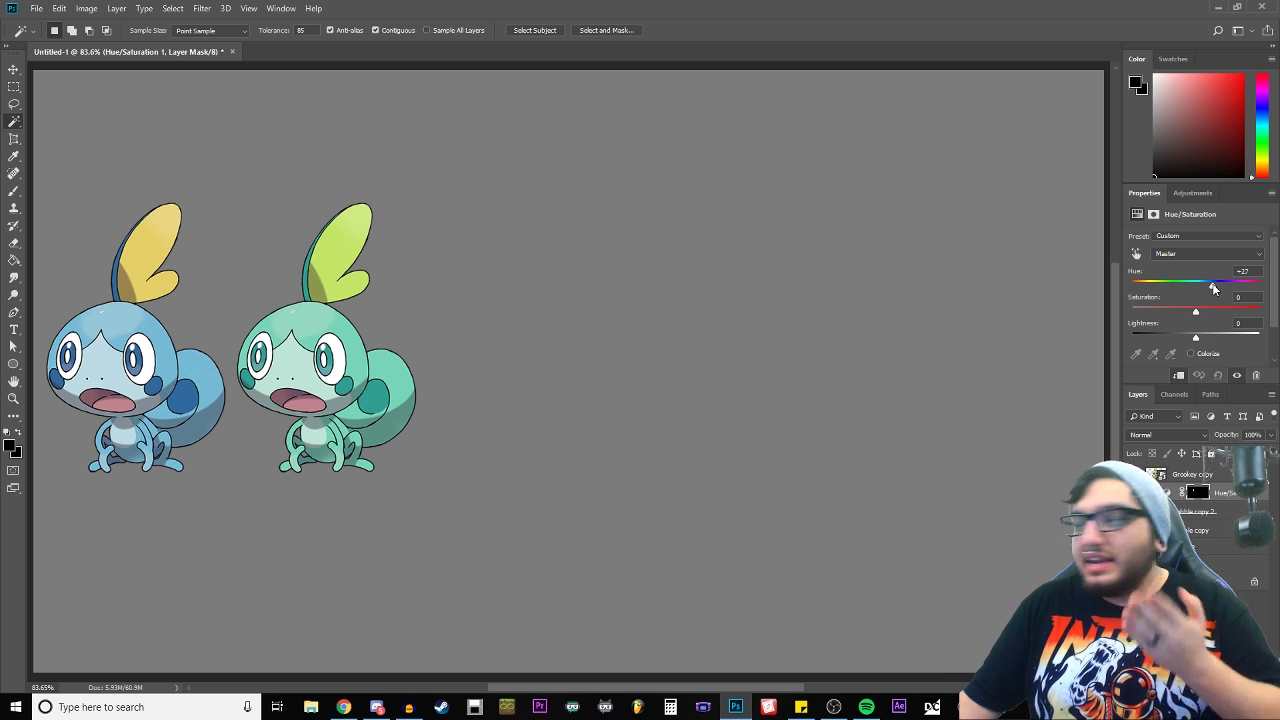
{"action": "left_click_drag", "start_coordinate": [1214, 289], "coordinate": [1224, 287]}
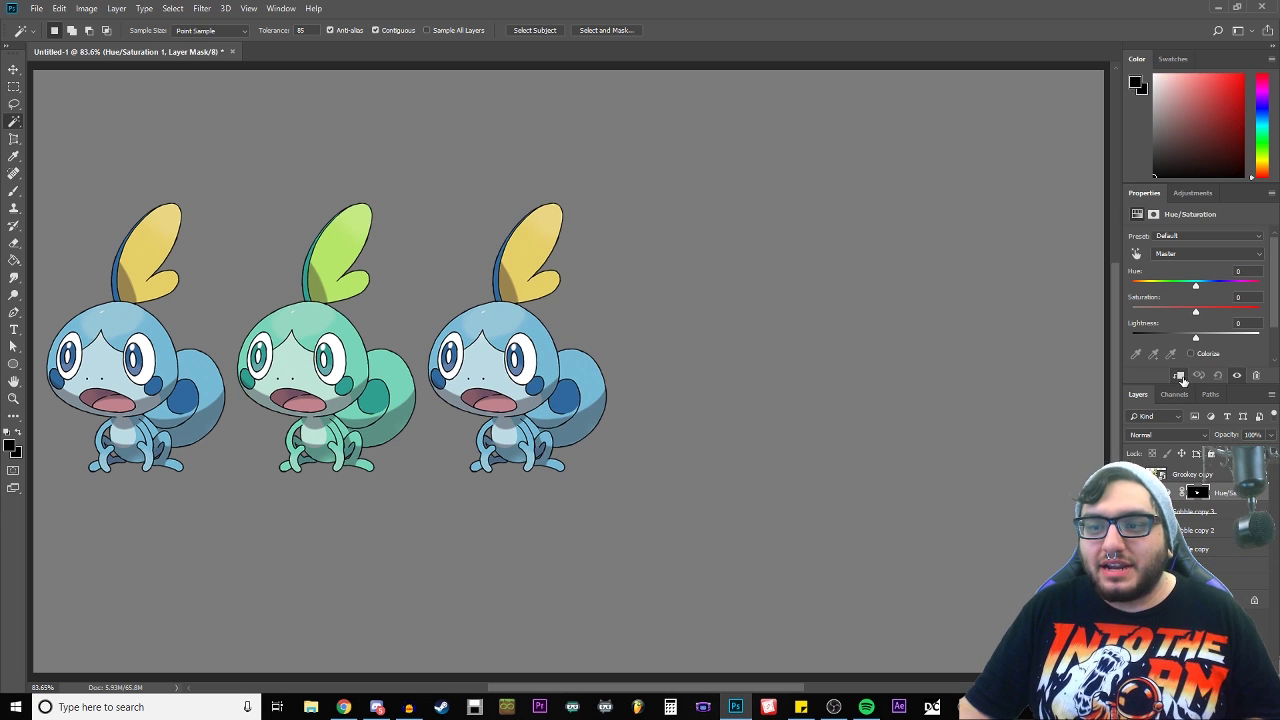
Step: Shift the third Sobble's masked blue areas to hue +15 and merge the adjustment into the Sobble copy 3 layer
{"action": "left_click_drag", "start_coordinate": [1196, 288], "coordinate": [1206, 288]}
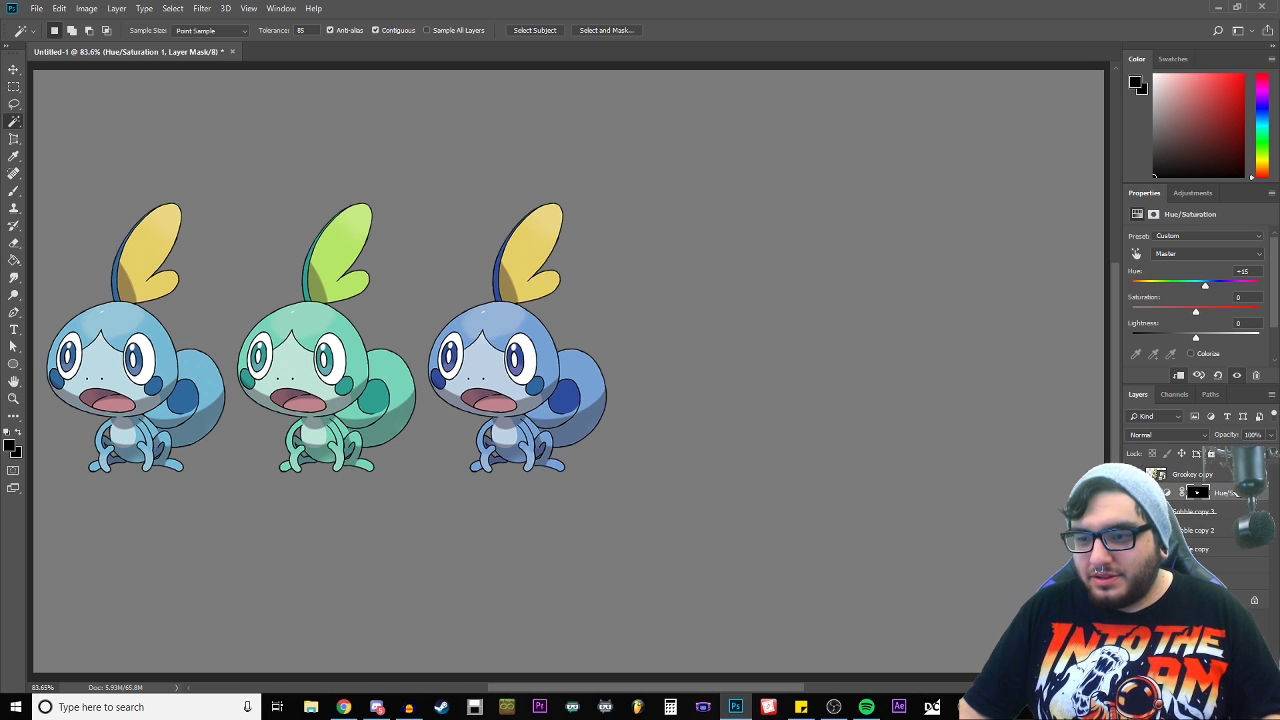
{"action": "right_click", "coordinate": [1215, 492]}
{"action": "left_click", "coordinate": [1147, 523]}
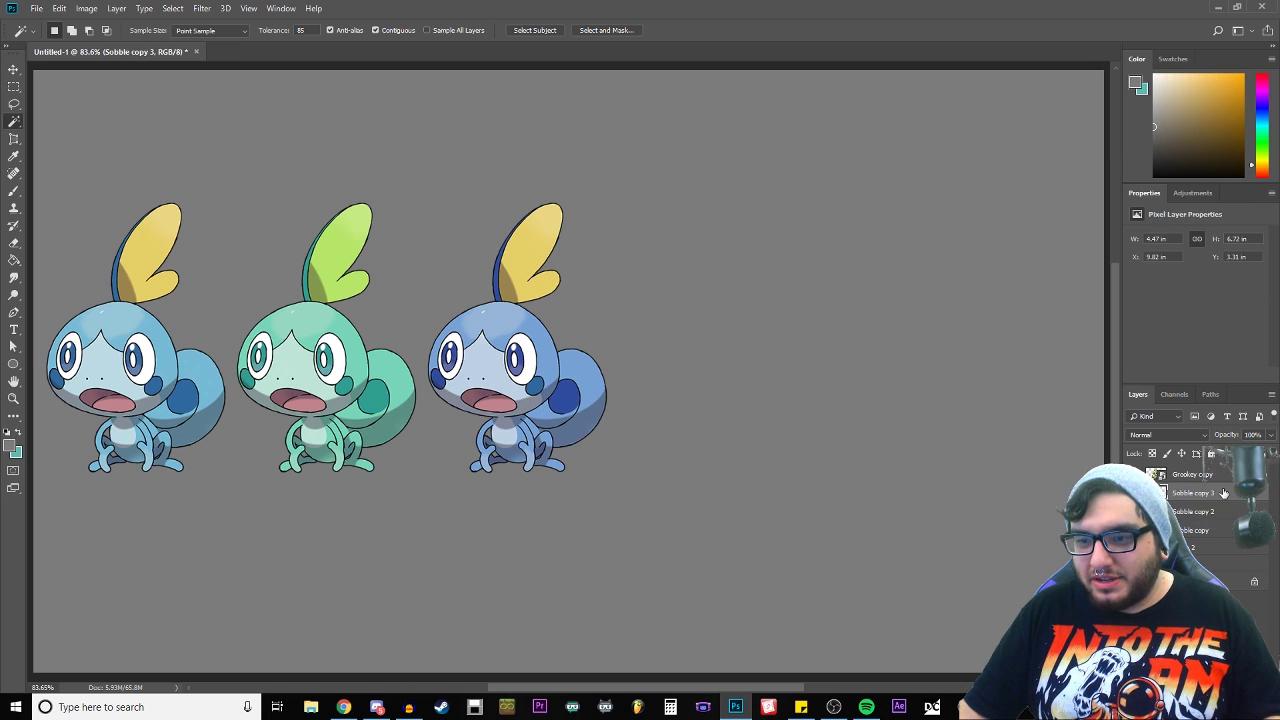
Step: Recolour the third Sobble's dark blue eyes and markings olive green and its yellow fin orange with masked Hue/Saturation adjustments
{"action": "left_click", "coordinate": [497, 287]}
{"action": "left_click", "coordinate": [1199, 663]}
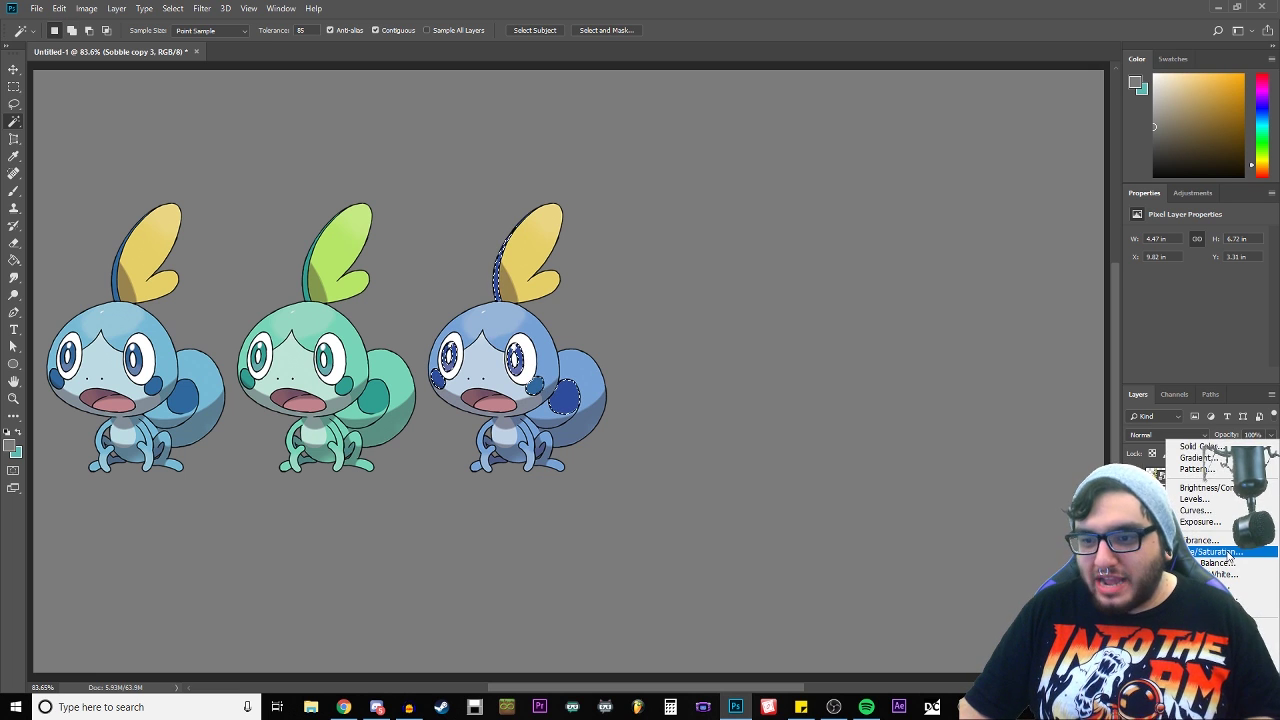
{"action": "left_click", "coordinate": [1215, 552]}
{"action": "left_click_drag", "start_coordinate": [1195, 284], "coordinate": [1243, 287]}
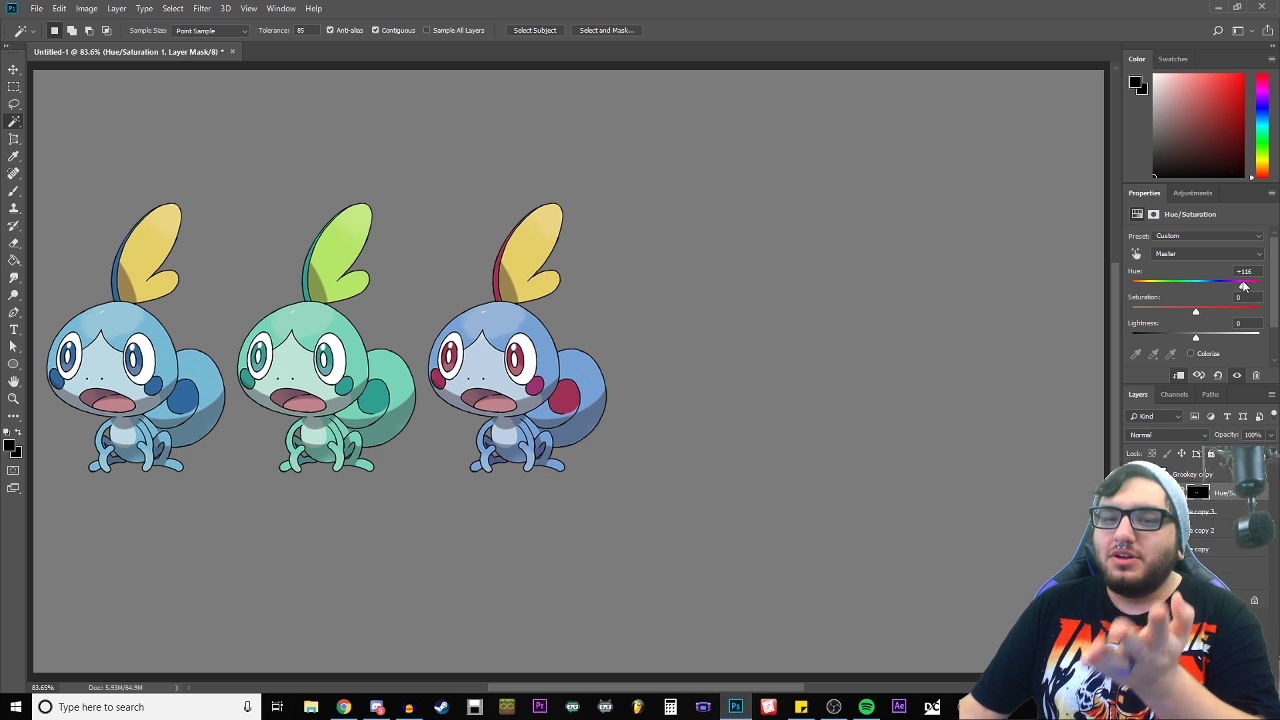
{"action": "left_click_drag", "start_coordinate": [1243, 287], "coordinate": [1144, 289]}
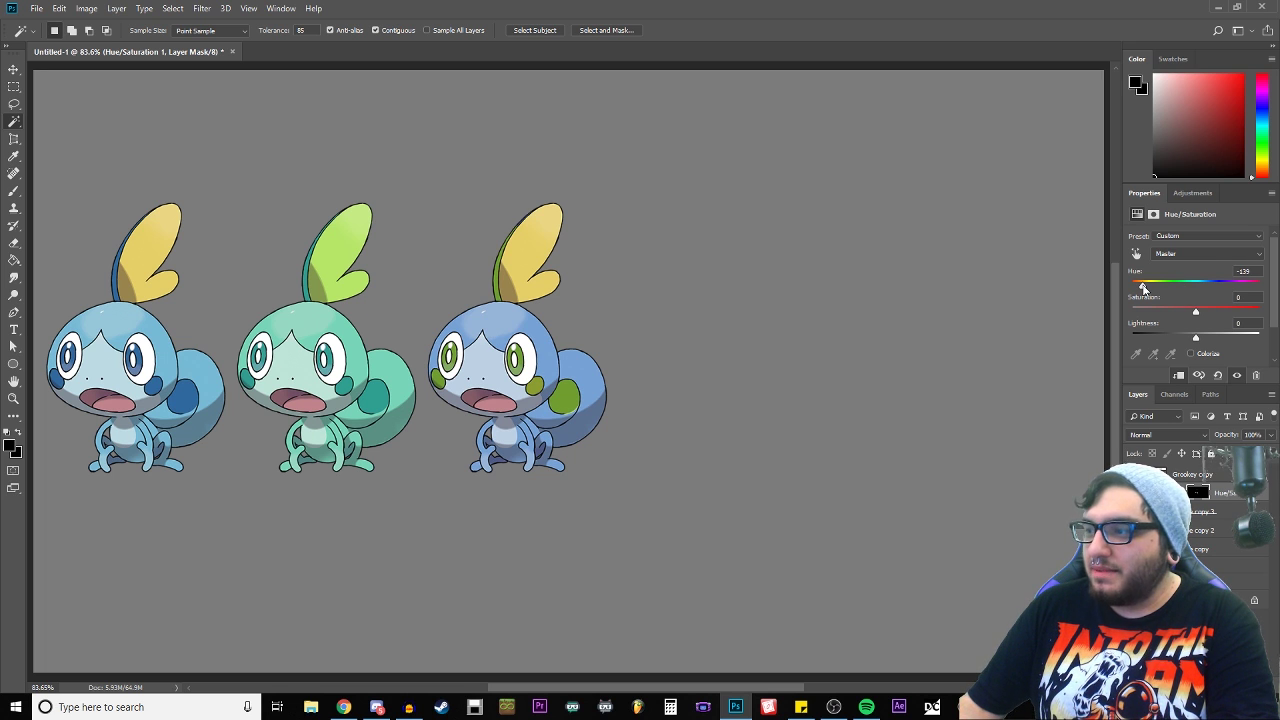
{"action": "left_click_drag", "start_coordinate": [1144, 289], "coordinate": [1142, 284]}
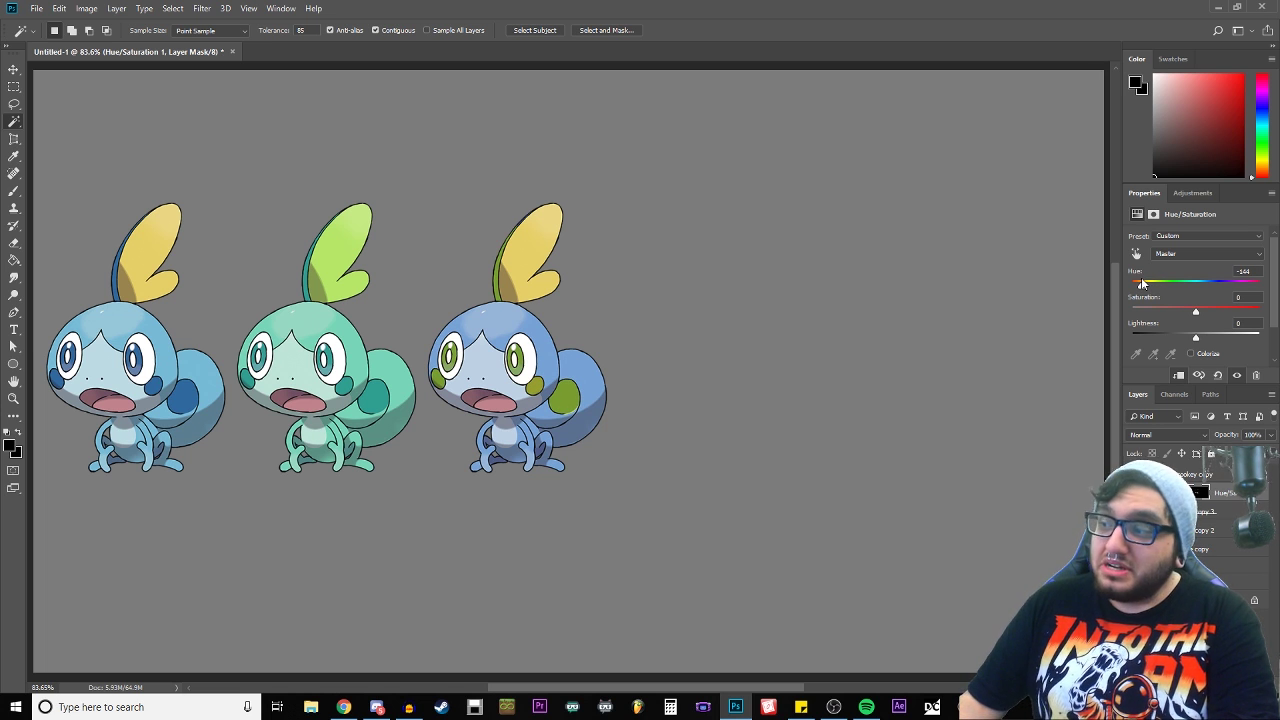
{"action": "key", "text": "ctrl+z"}
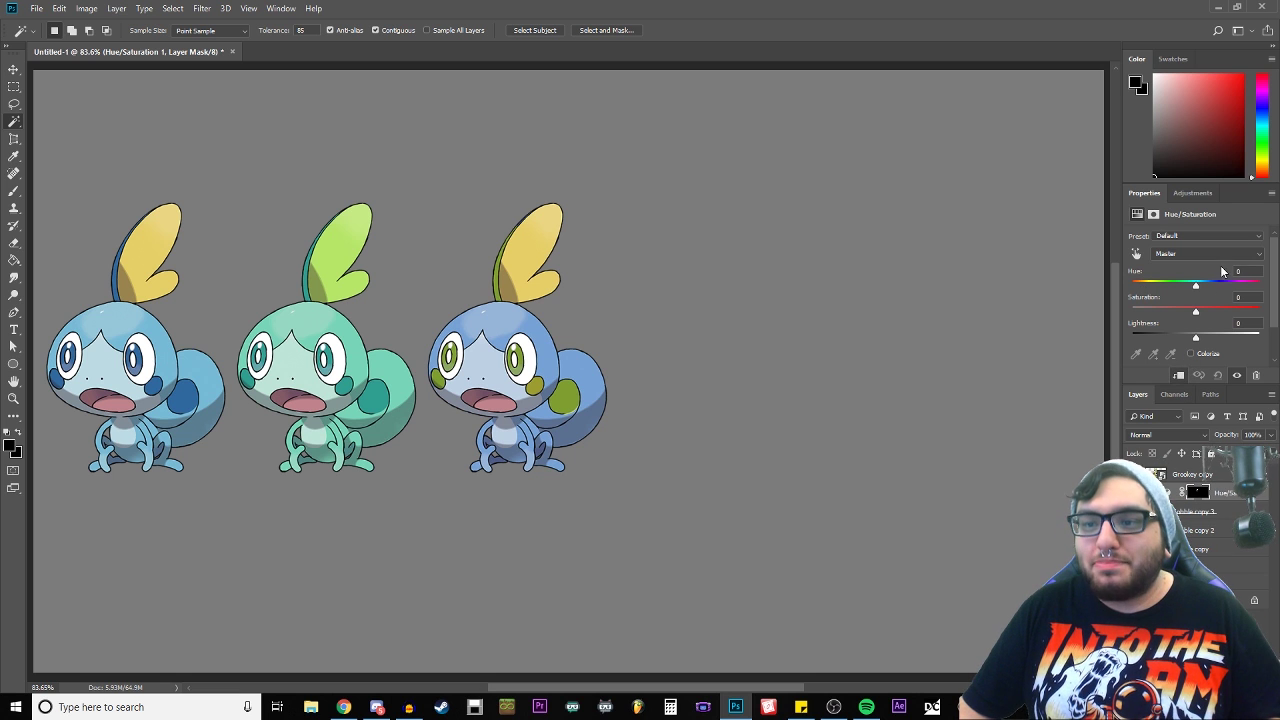
{"action": "mouse_move", "coordinate": [1195, 286]}
{"action": "left_mouse_down"}
{"action": "mouse_move", "coordinate": [1211, 287]}
{"action": "mouse_move", "coordinate": [1186, 288]}
{"action": "left_mouse_up"}
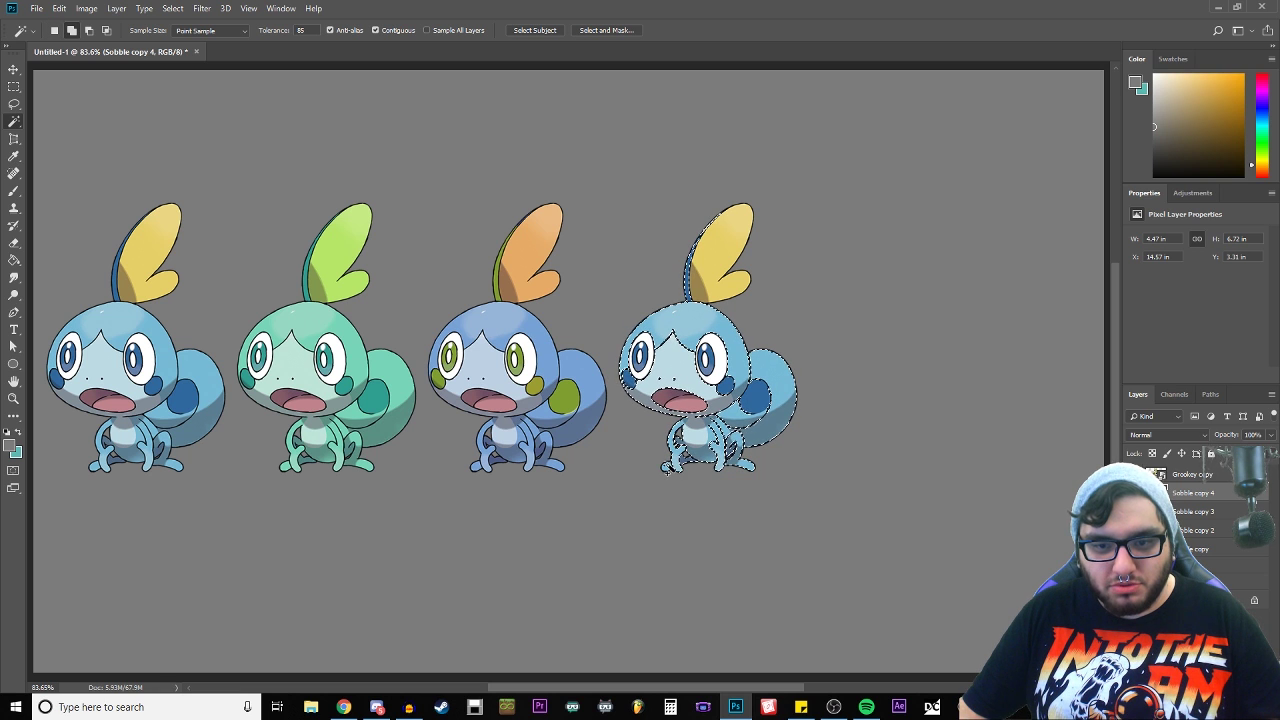
Step: Recolour the fourth Sobble's blue body, eyes and markings red with a masked hue of +159, and merge the adjustment down
{"action": "left_click", "coordinate": [758, 455], "text": "shift"}
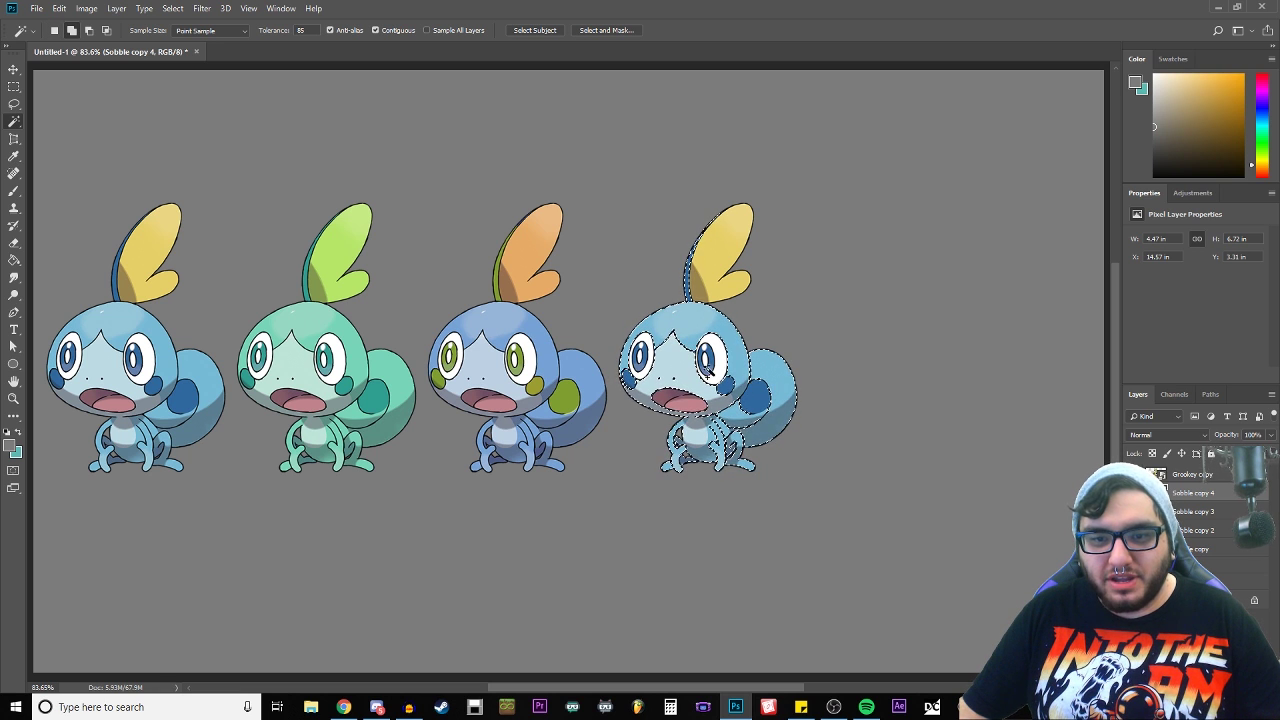
{"action": "left_click", "coordinate": [713, 368], "text": "shift"}
{"action": "left_click", "coordinate": [628, 378], "text": "shift"}
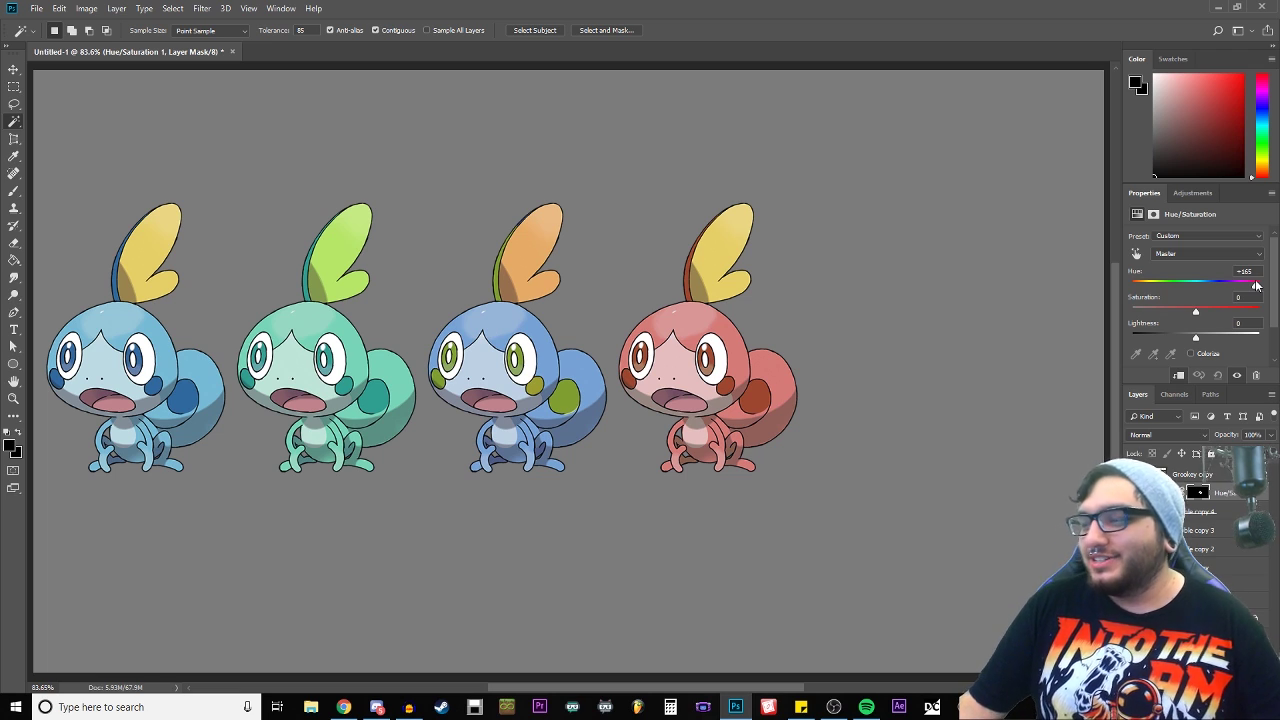
{"action": "mouse_move", "coordinate": [1256, 286]}
{"action": "left_mouse_down"}
{"action": "mouse_move", "coordinate": [1200, 283]}
{"action": "mouse_move", "coordinate": [1257, 281]}
{"action": "left_mouse_up"}
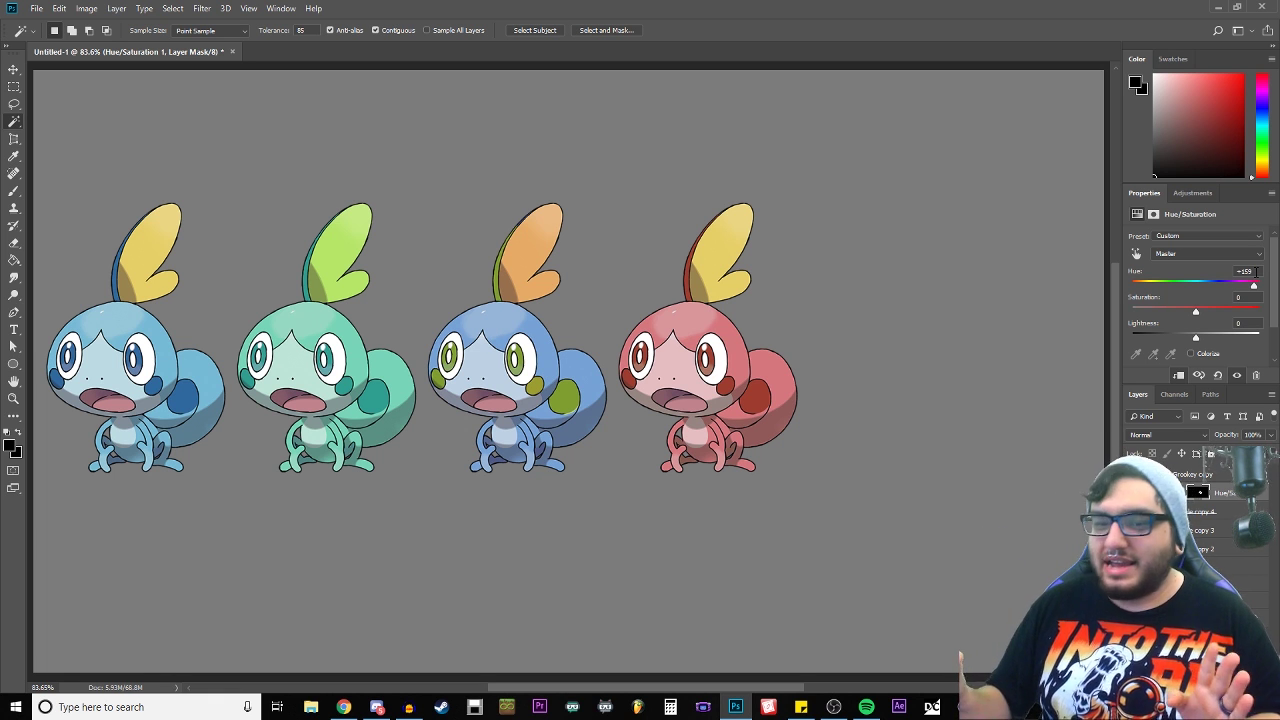
{"action": "key", "text": "alt+bracketleft"}
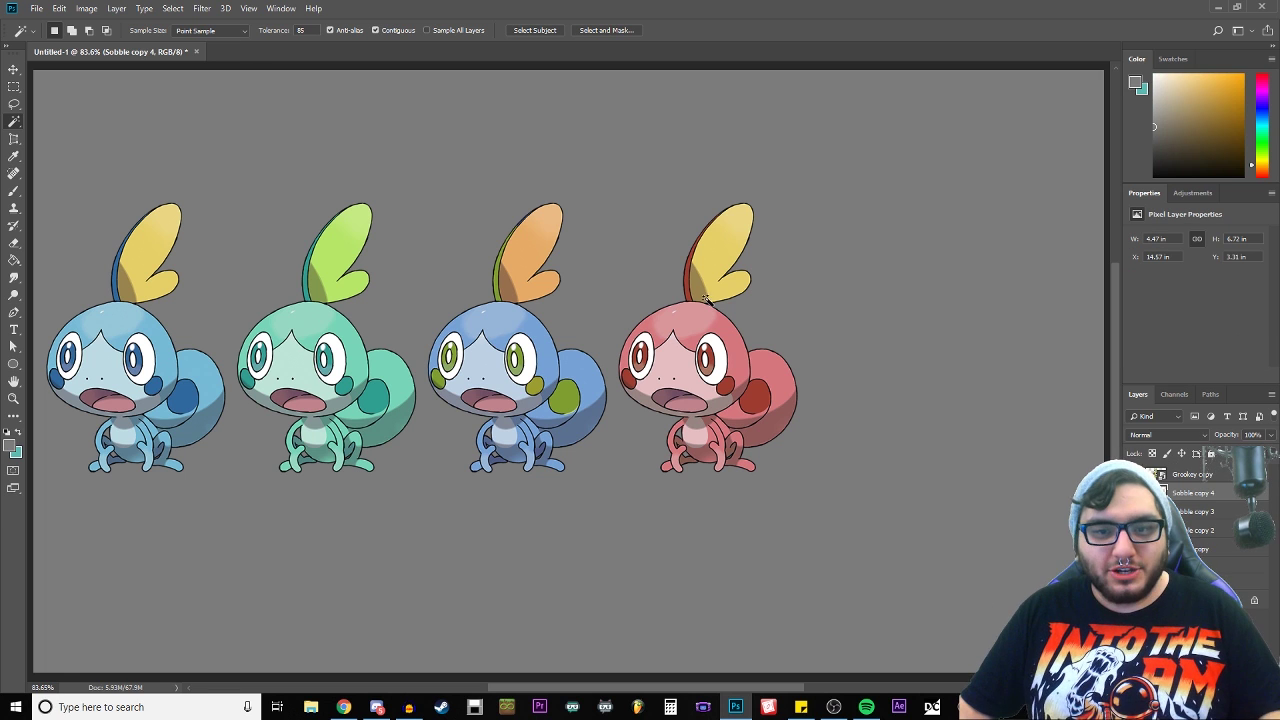
Step: Select the fourth Sobble's yellow fin and recolour it mint green with a masked Hue/Saturation adjustment
{"action": "left_click", "coordinate": [712, 290]}
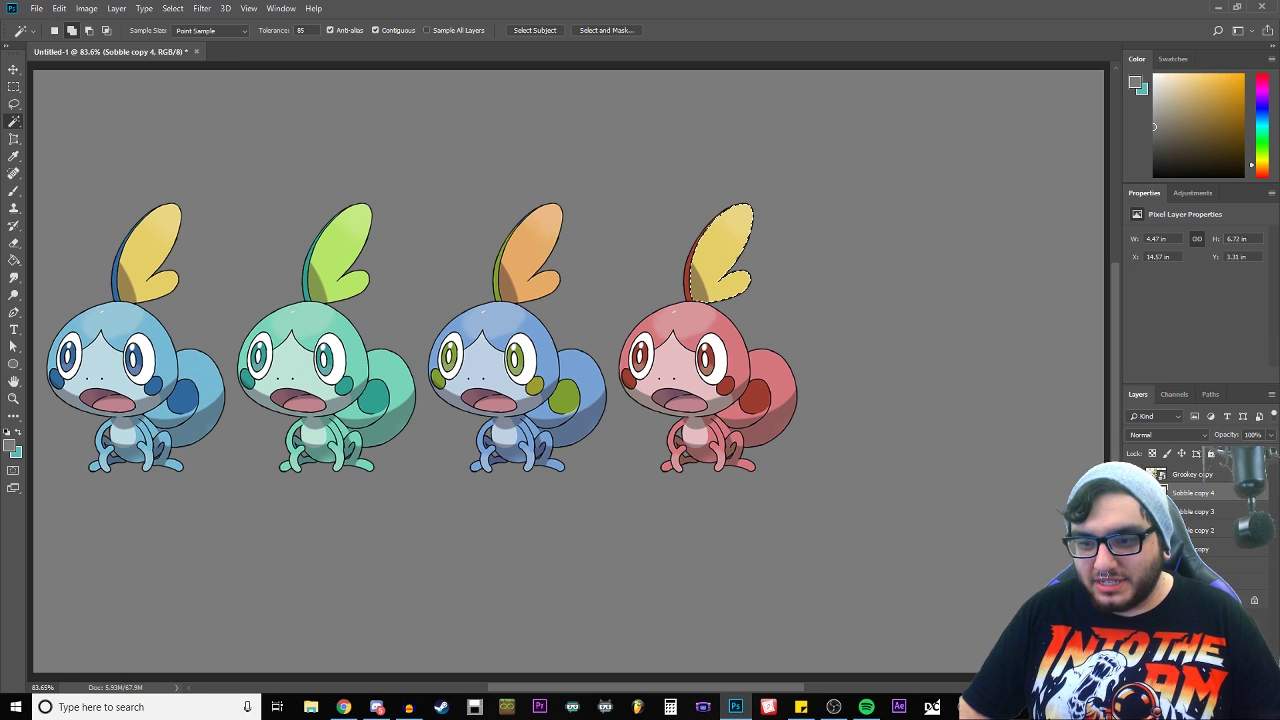
{"action": "left_click", "coordinate": [1203, 600]}
{"action": "left_click", "coordinate": [1220, 553]}
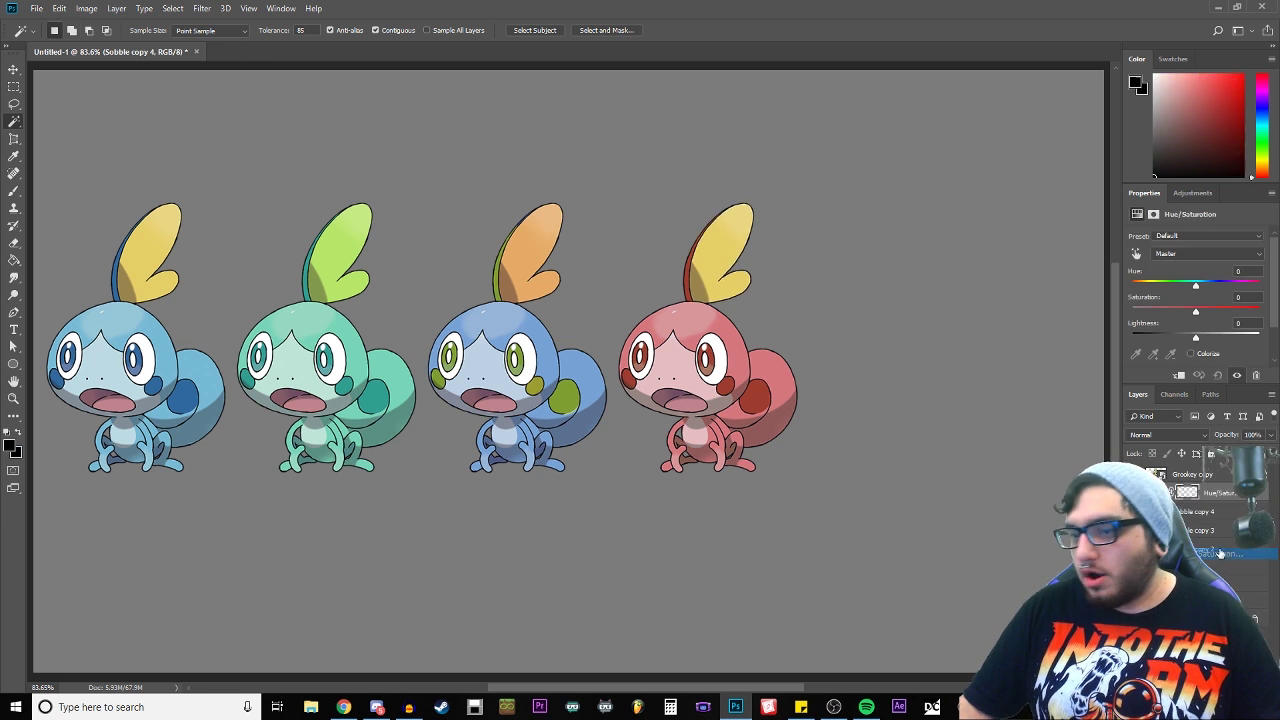
{"action": "left_click_drag", "start_coordinate": [1195, 287], "coordinate": [1240, 289]}
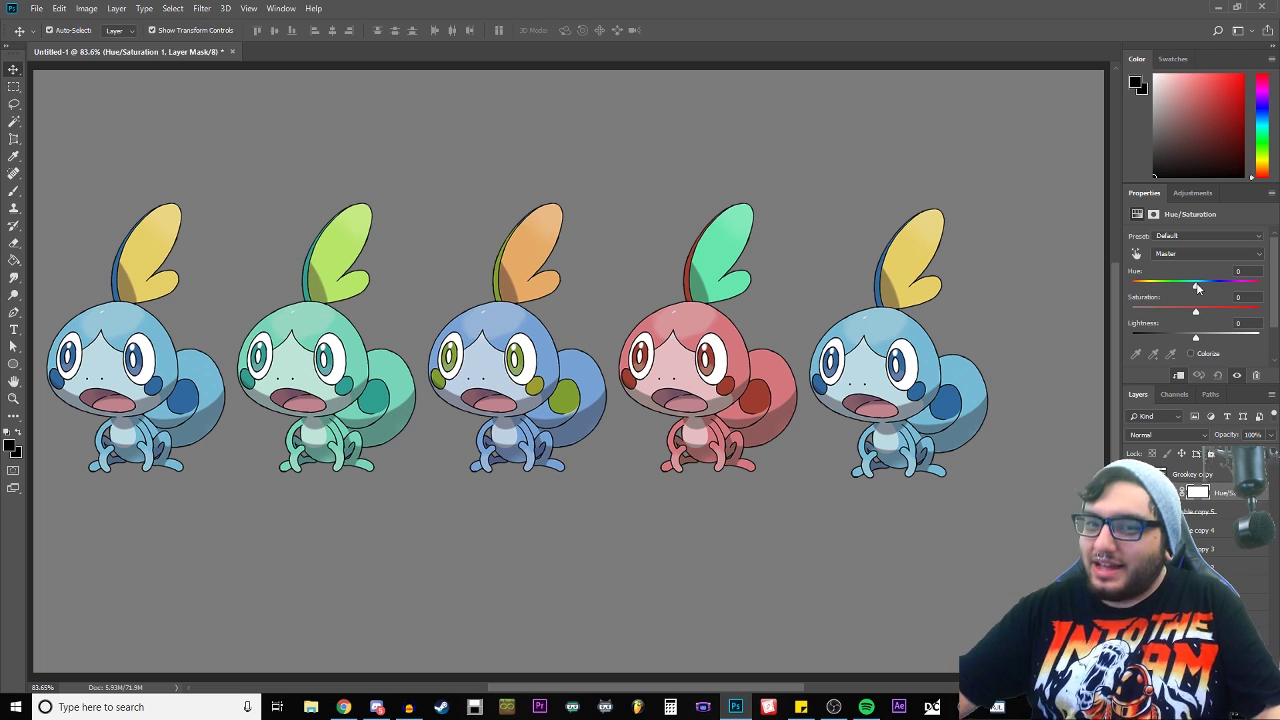
Step: Recolour the fifth Sobble purple with hue +59, keeping its mouth pink, and merge the adjustment into its layer
{"action": "left_click_drag", "start_coordinate": [1197, 287], "coordinate": [1235, 286]}
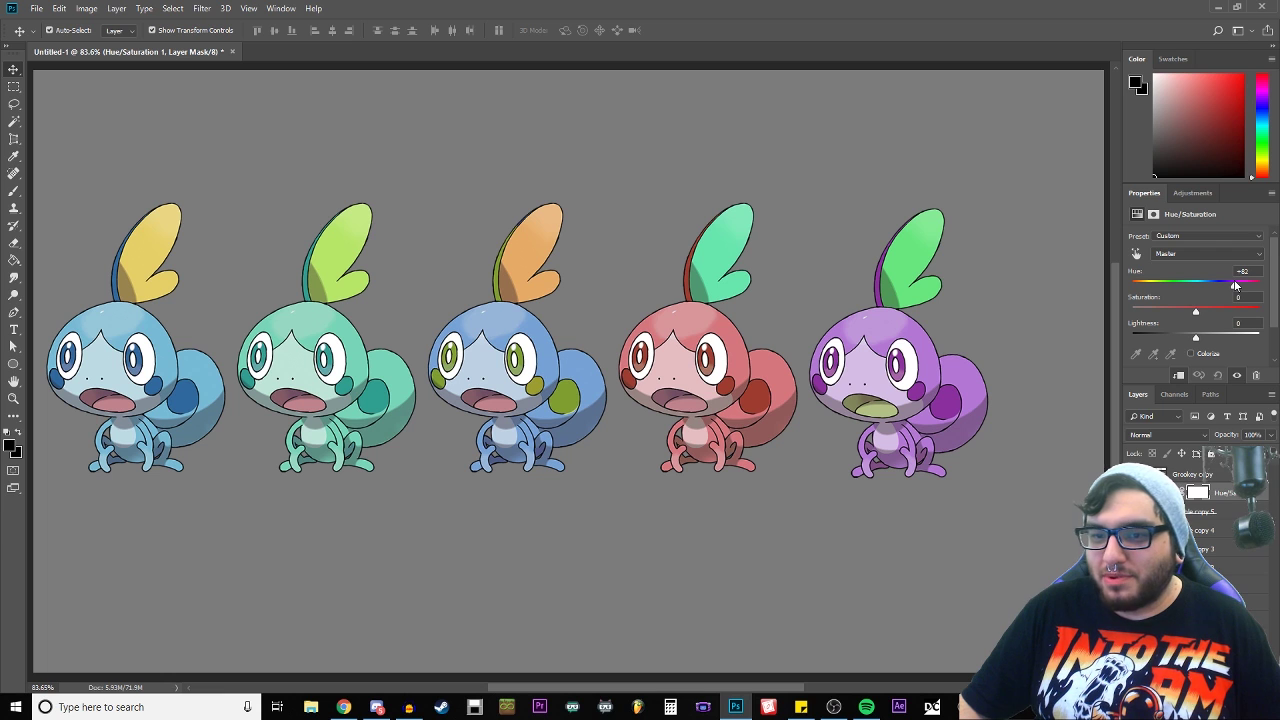
{"action": "left_click_drag", "start_coordinate": [1236, 286], "coordinate": [1230, 286]}
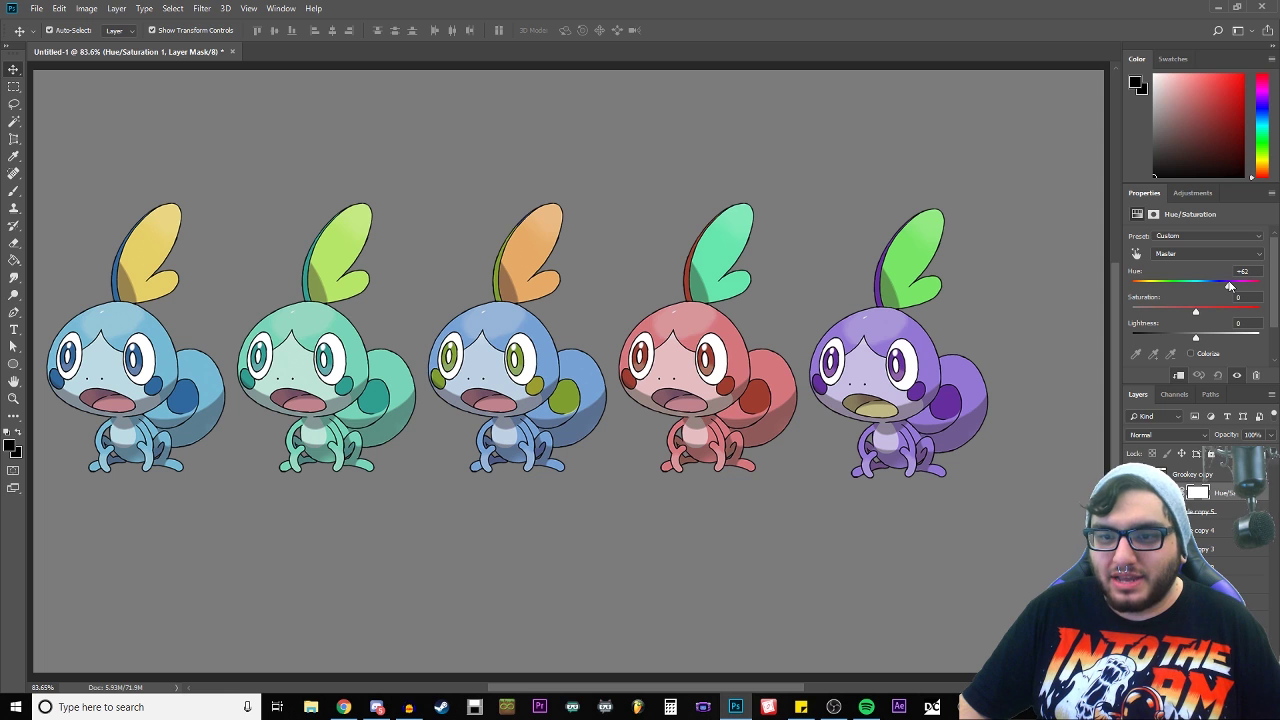
{"action": "left_click_drag", "start_coordinate": [1230, 286], "coordinate": [1229, 286]}
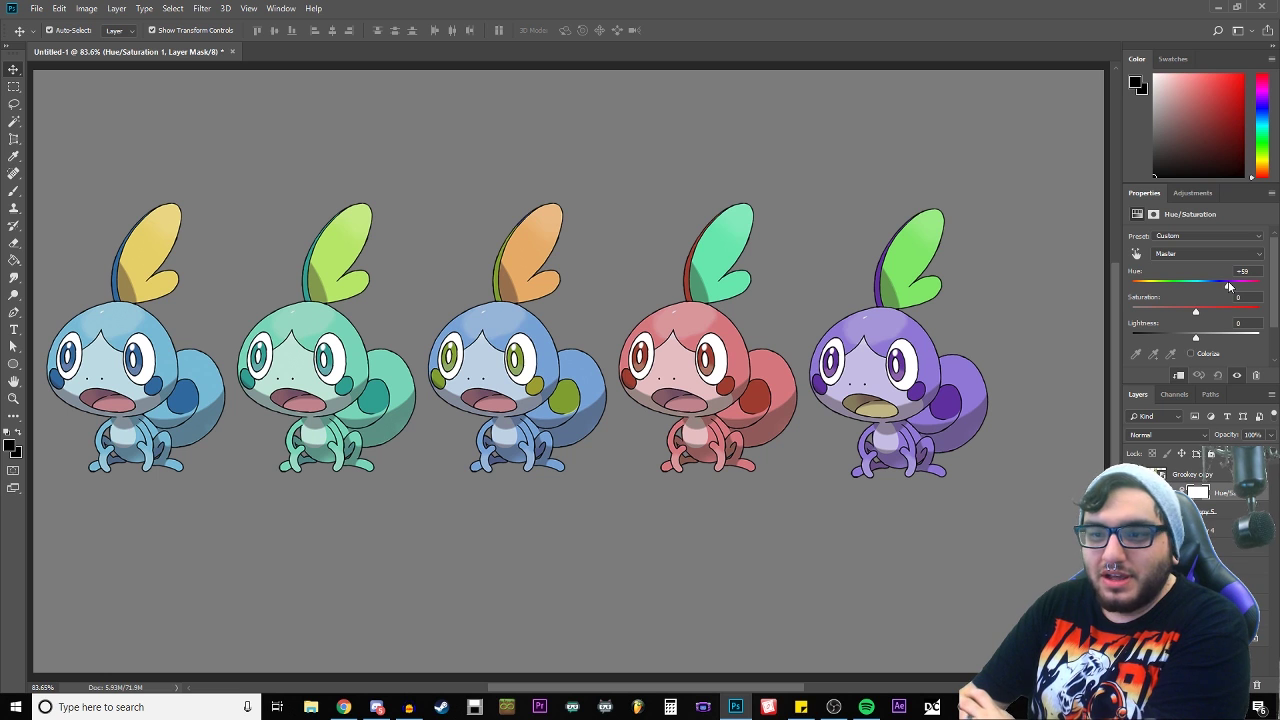
{"action": "key", "text": "w"}
{"action": "right_click", "coordinate": [1224, 505]}
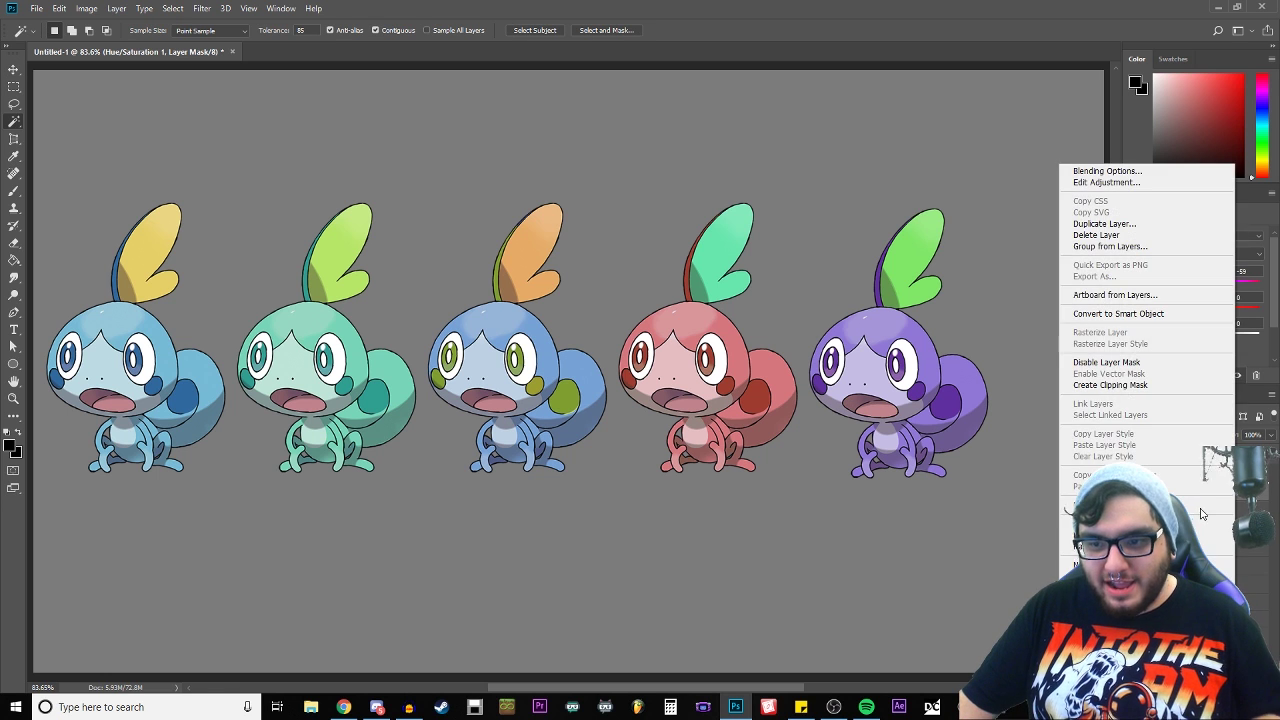
{"action": "left_click", "coordinate": [1205, 523]}
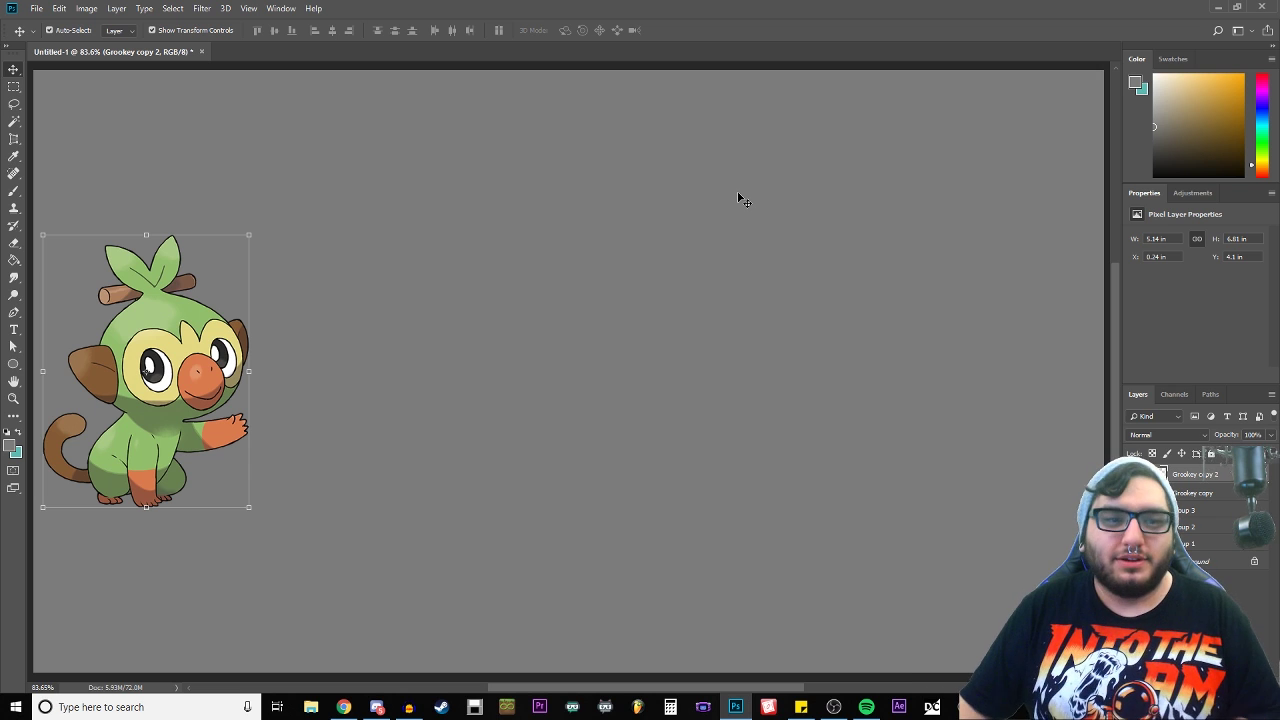
Step: Place the duplicated Grookey beside the original and recolour its green areas dark teal with a clipped adjustment of hue +54 and reduced lightness
{"action": "left_click_drag", "start_coordinate": [164, 329], "coordinate": [373, 330]}
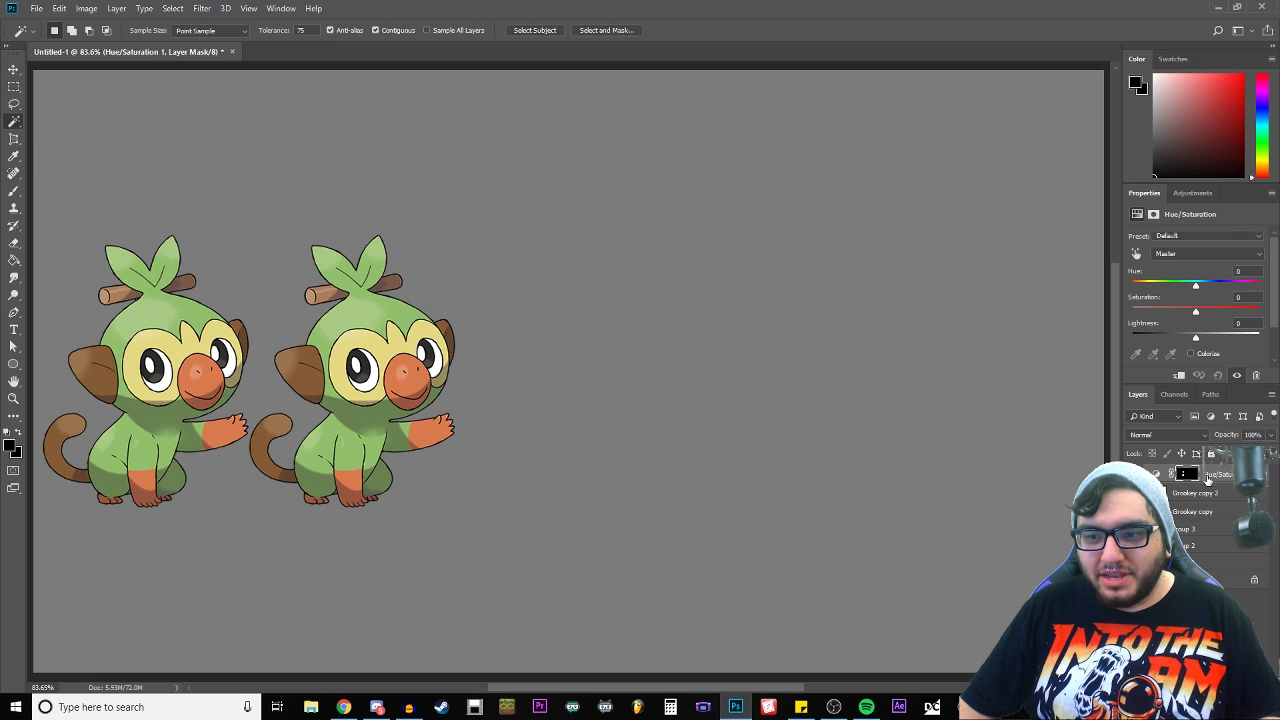
{"action": "left_click", "coordinate": [1179, 375]}
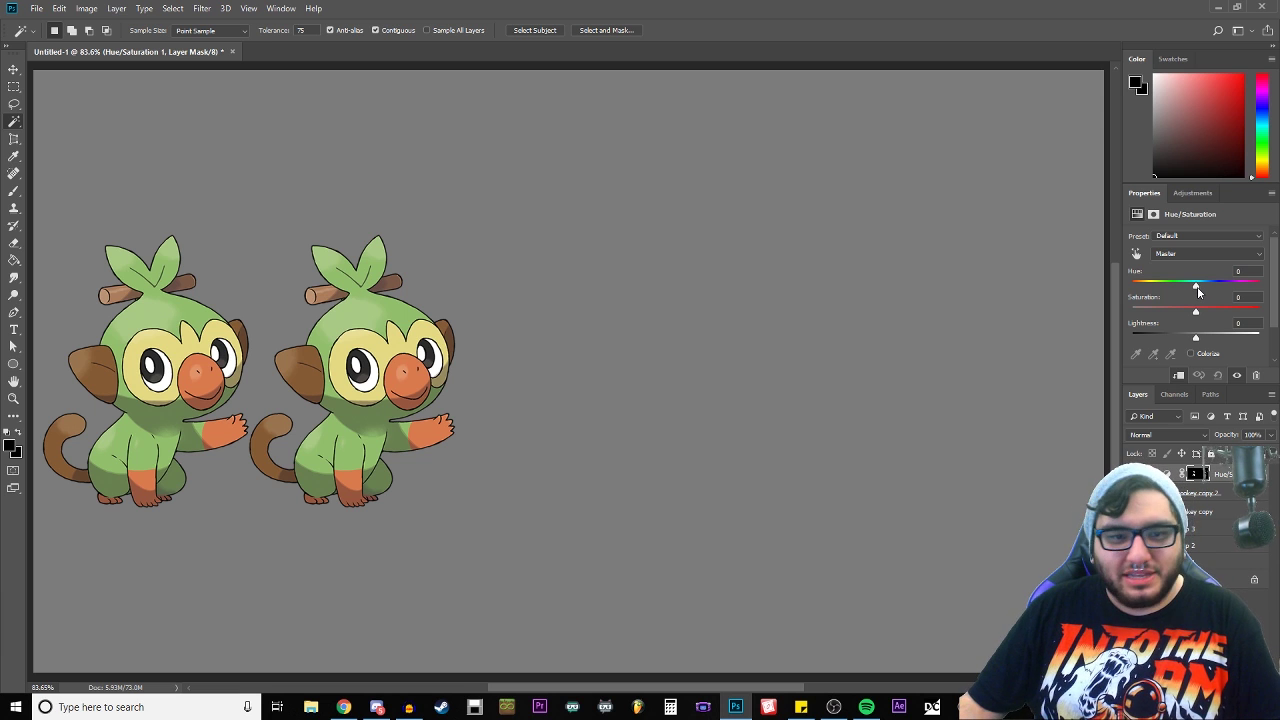
{"action": "left_click_drag", "start_coordinate": [1197, 286], "coordinate": [1228, 288]}
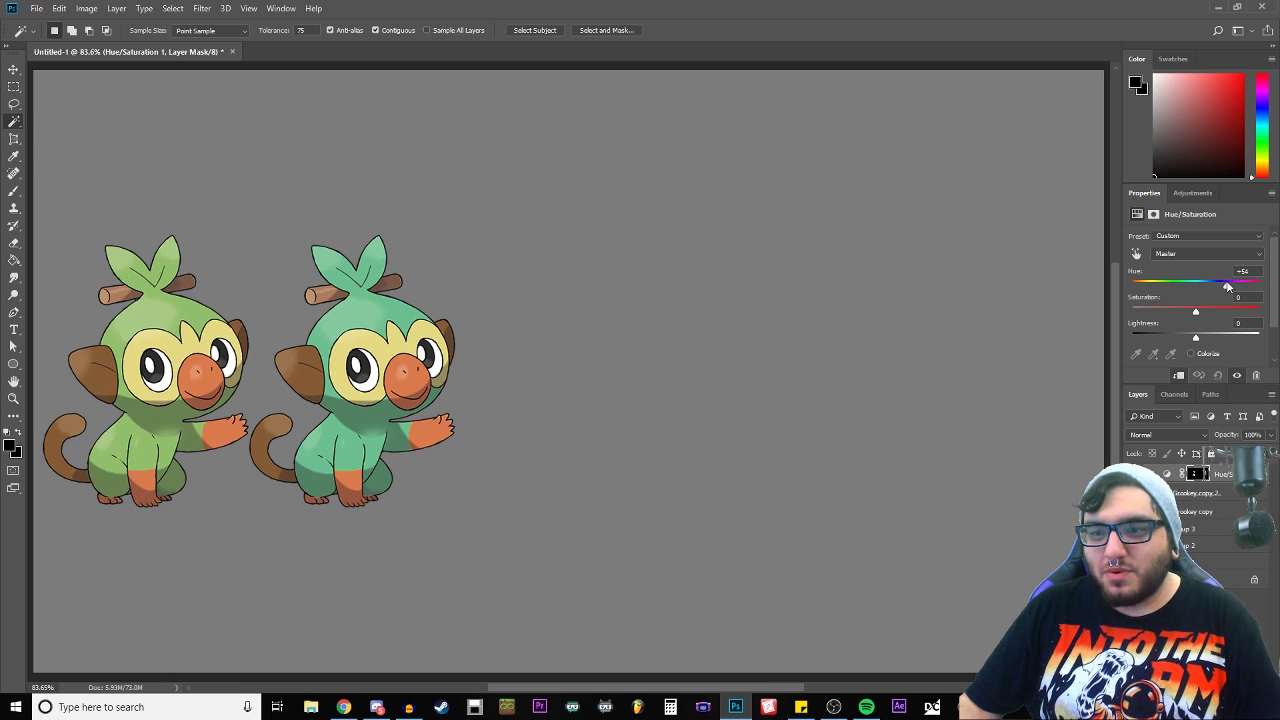
{"action": "left_click_drag", "start_coordinate": [1196, 337], "coordinate": [1185, 341]}
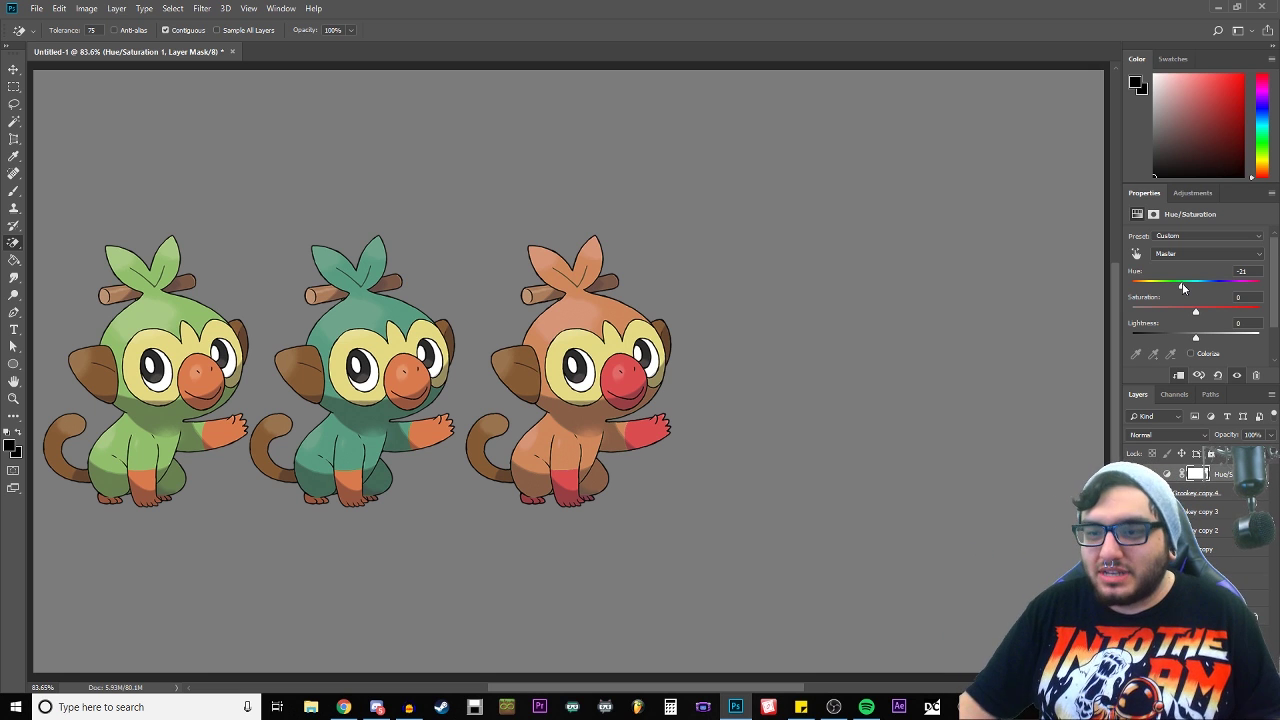
Step: Merge the third Grookey's hue adjustment, and darken its brown ears and tail with a masked lightness of -39 merged into the layer
{"action": "right_click", "coordinate": [1225, 474]}
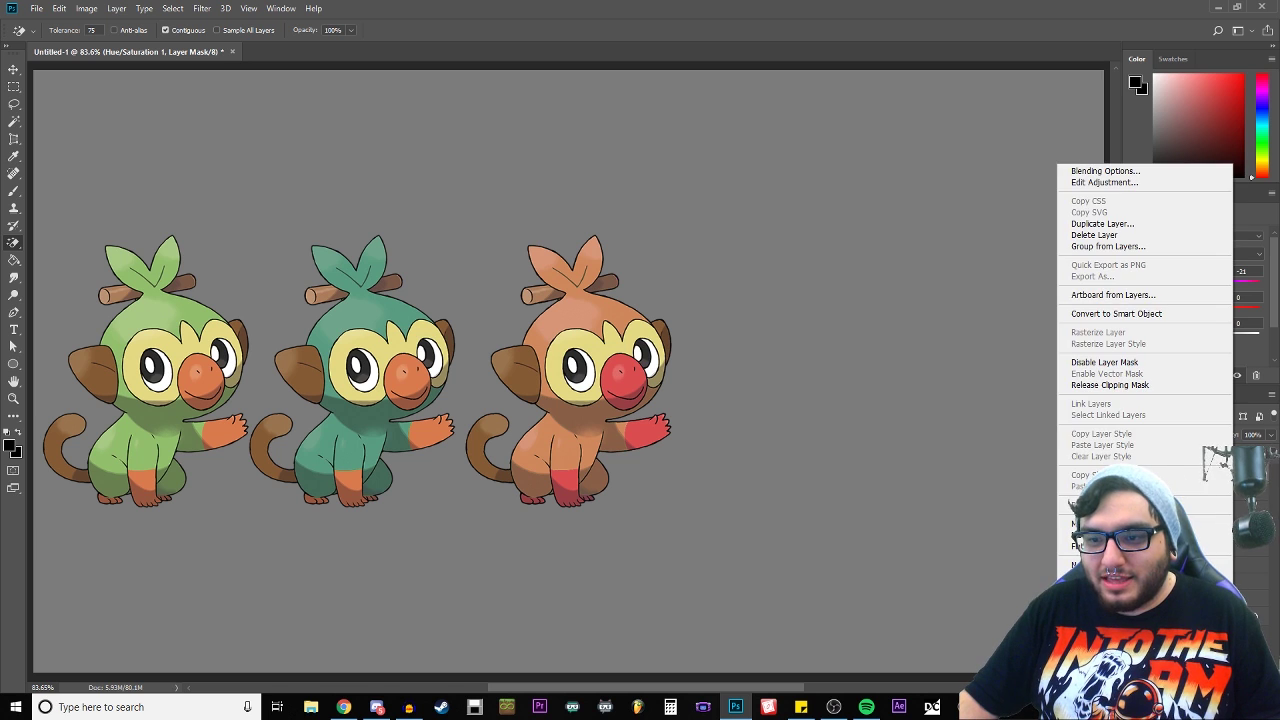
{"action": "left_click", "coordinate": [1090, 523]}
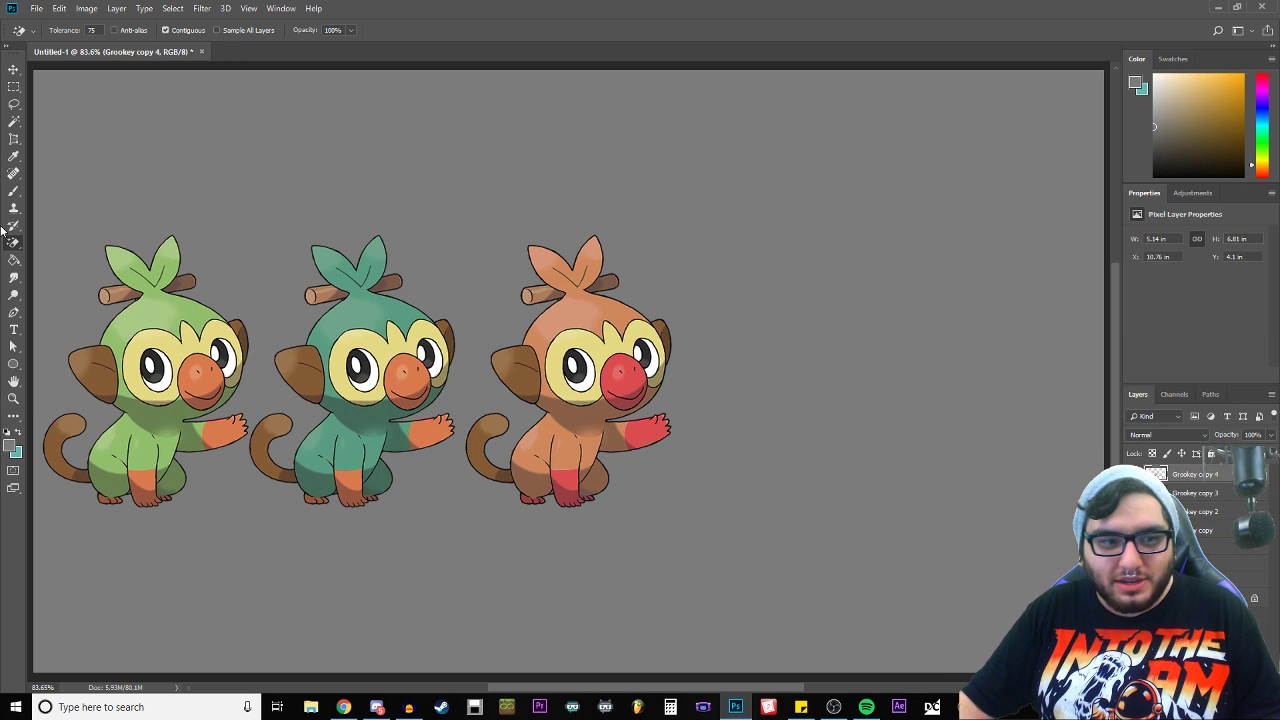
{"action": "left_click", "coordinate": [14, 122]}
{"action": "left_click", "coordinate": [527, 356]}
{"action": "left_click", "coordinate": [483, 444], "text": "shift"}
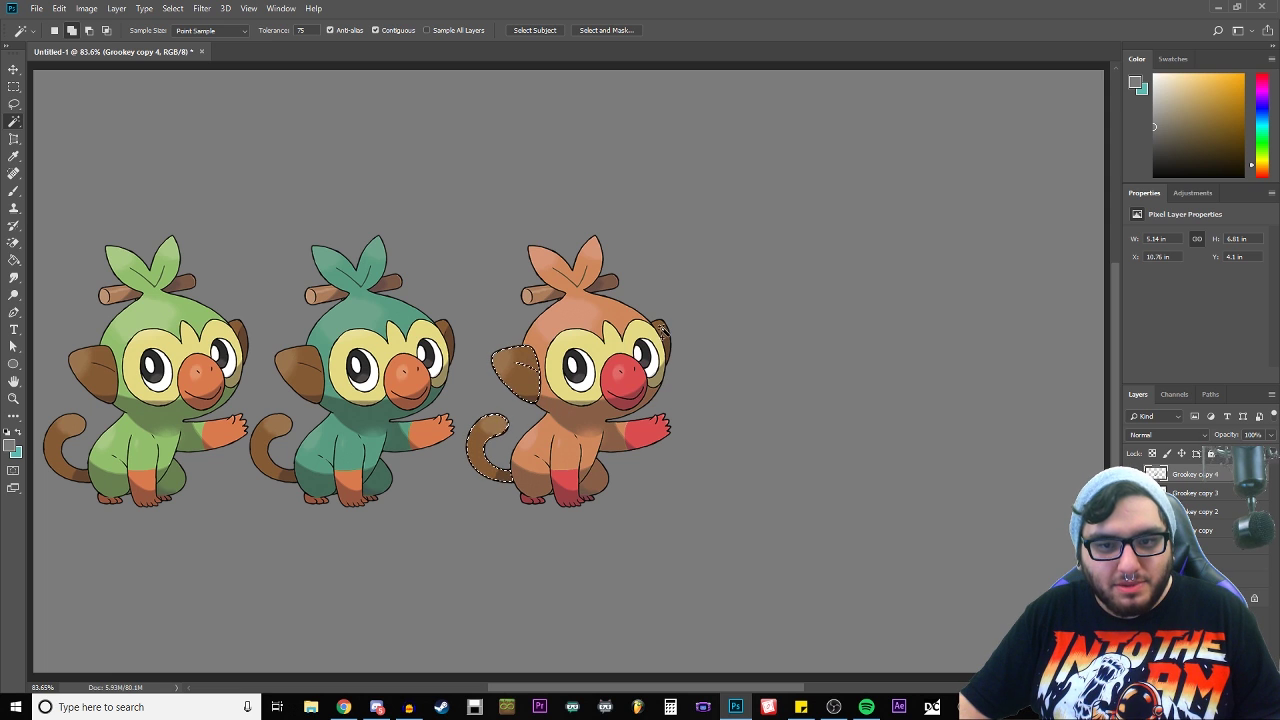
{"action": "left_click", "coordinate": [663, 333], "text": "shift"}
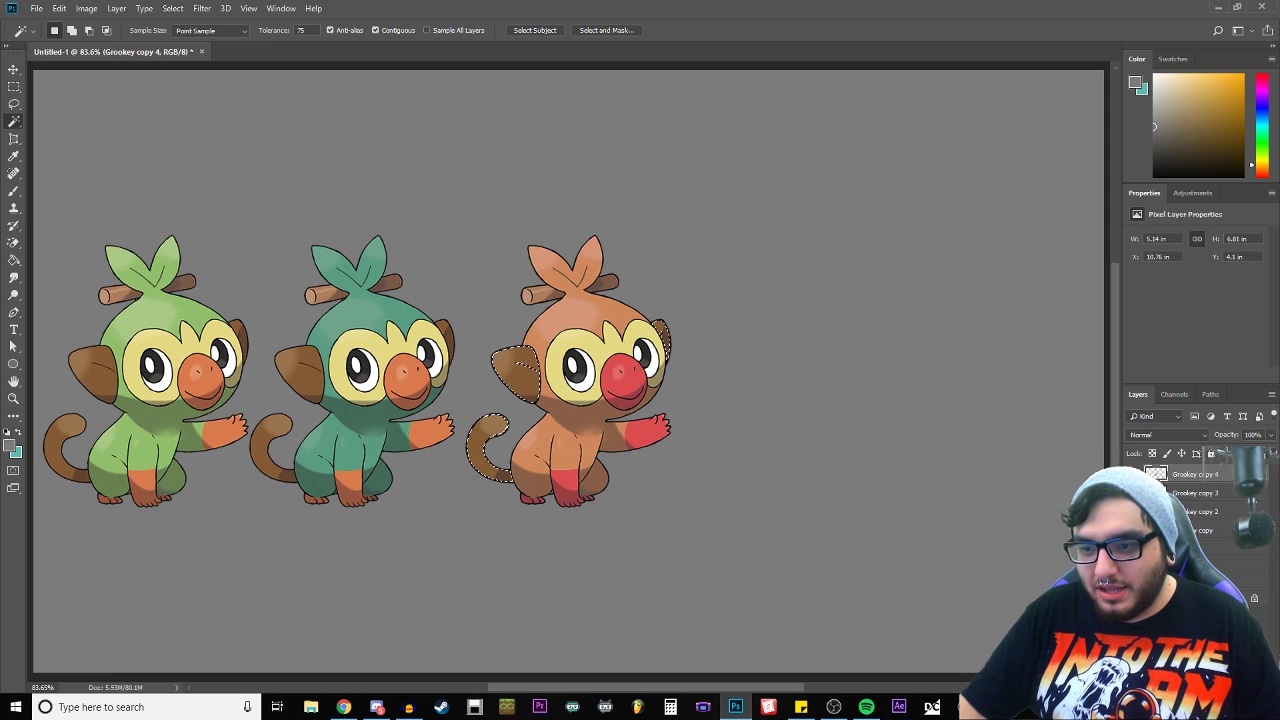
{"action": "left_click", "coordinate": [1210, 610]}
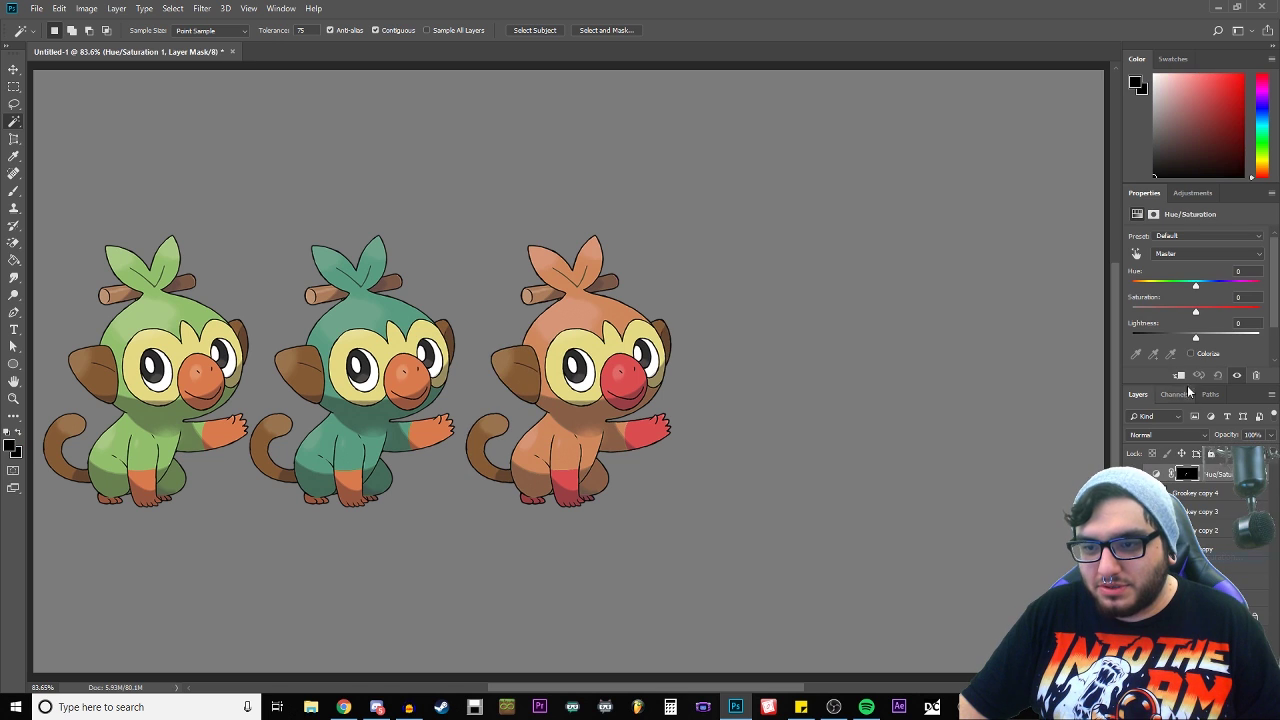
{"action": "mouse_move", "coordinate": [1195, 338]}
{"action": "left_mouse_down"}
{"action": "mouse_move", "coordinate": [1131, 341]}
{"action": "mouse_move", "coordinate": [1172, 330]}
{"action": "left_mouse_up"}
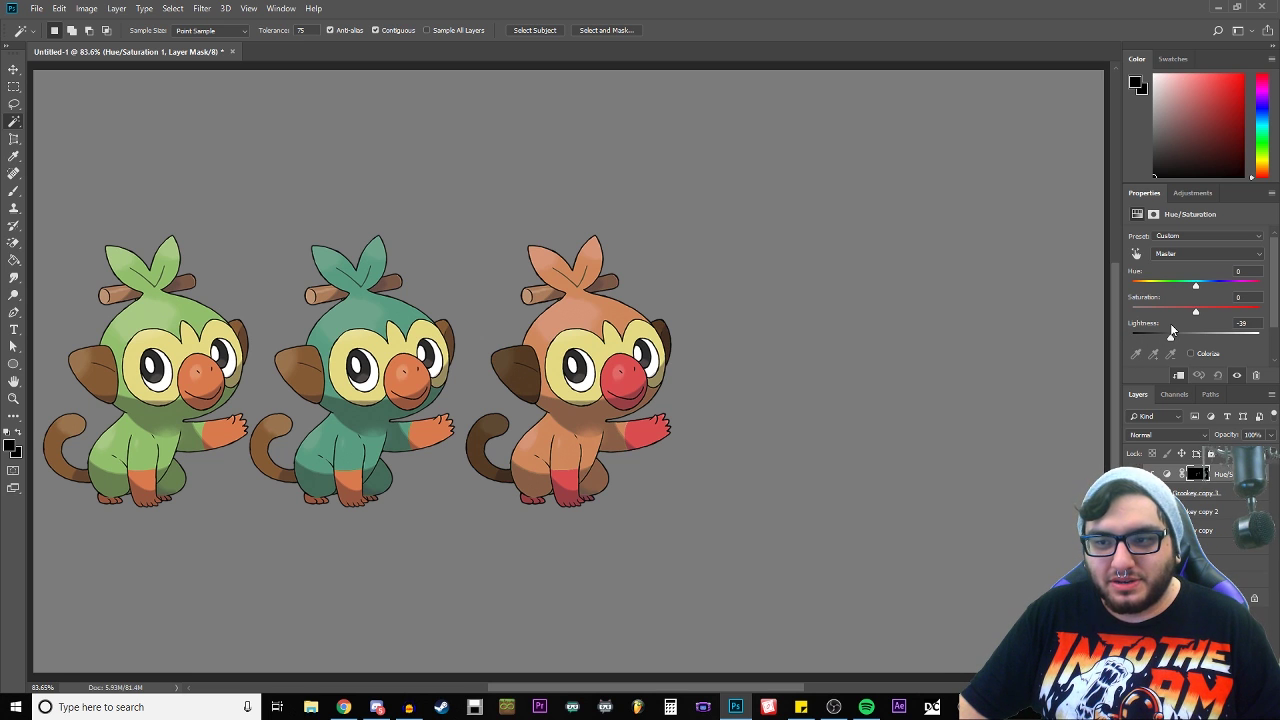
{"action": "right_click", "coordinate": [1216, 468]}
{"action": "left_click", "coordinate": [1208, 481]}
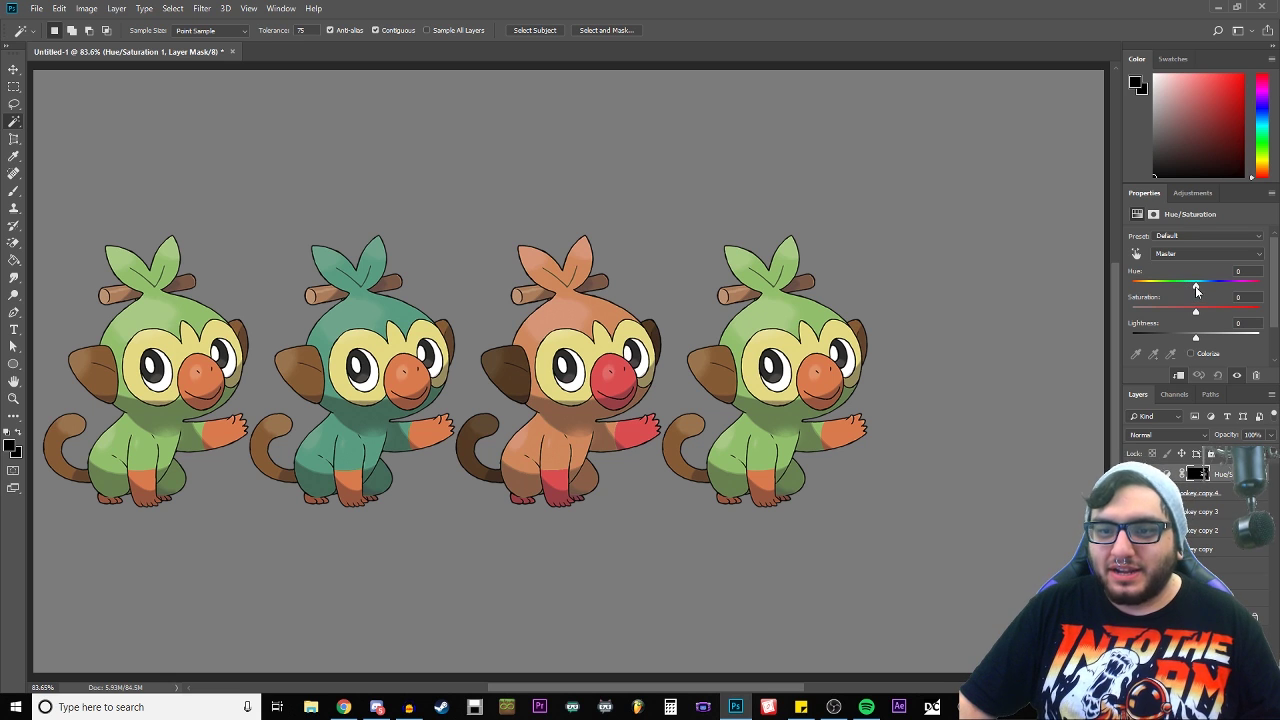
Step: Recolour the fourth Grookey's green areas pink with hue -100 and its orange nose, hands and feet purple with hue -98
{"action": "left_click_drag", "start_coordinate": [1196, 289], "coordinate": [1153, 287]}
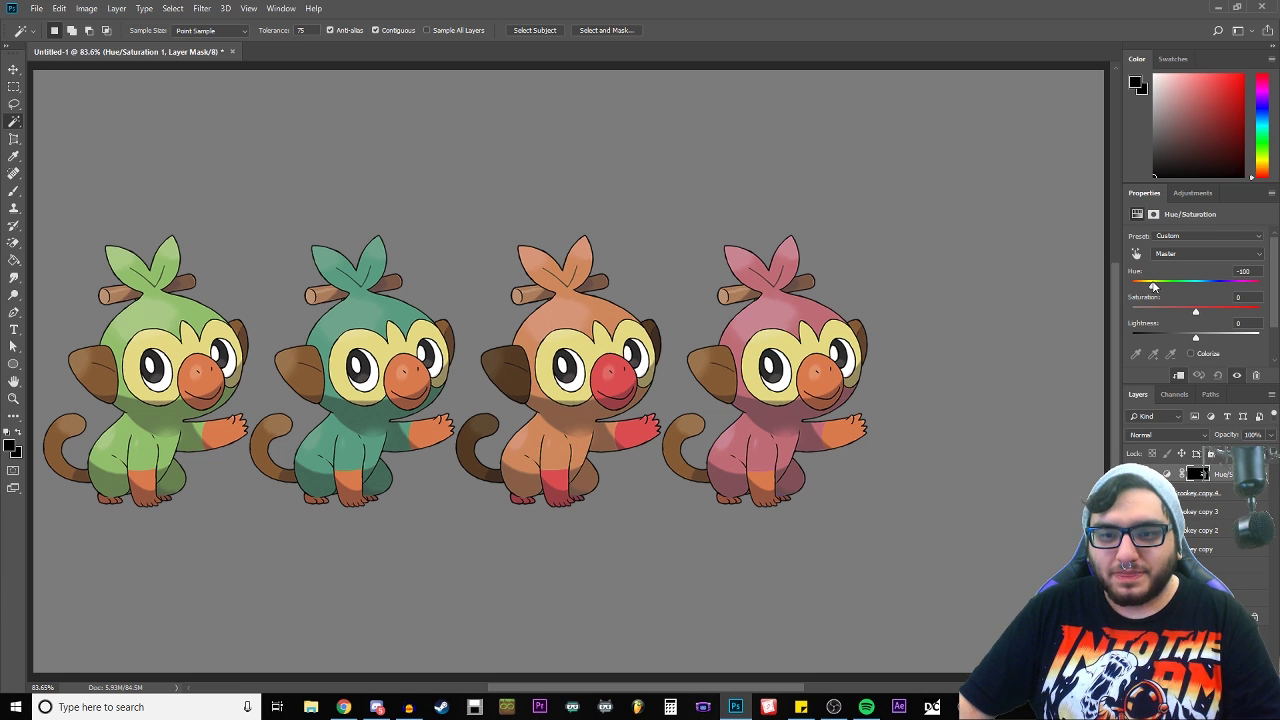
{"action": "left_click_drag", "start_coordinate": [1153, 287], "coordinate": [1154, 289]}
{"action": "key", "text": "z"}
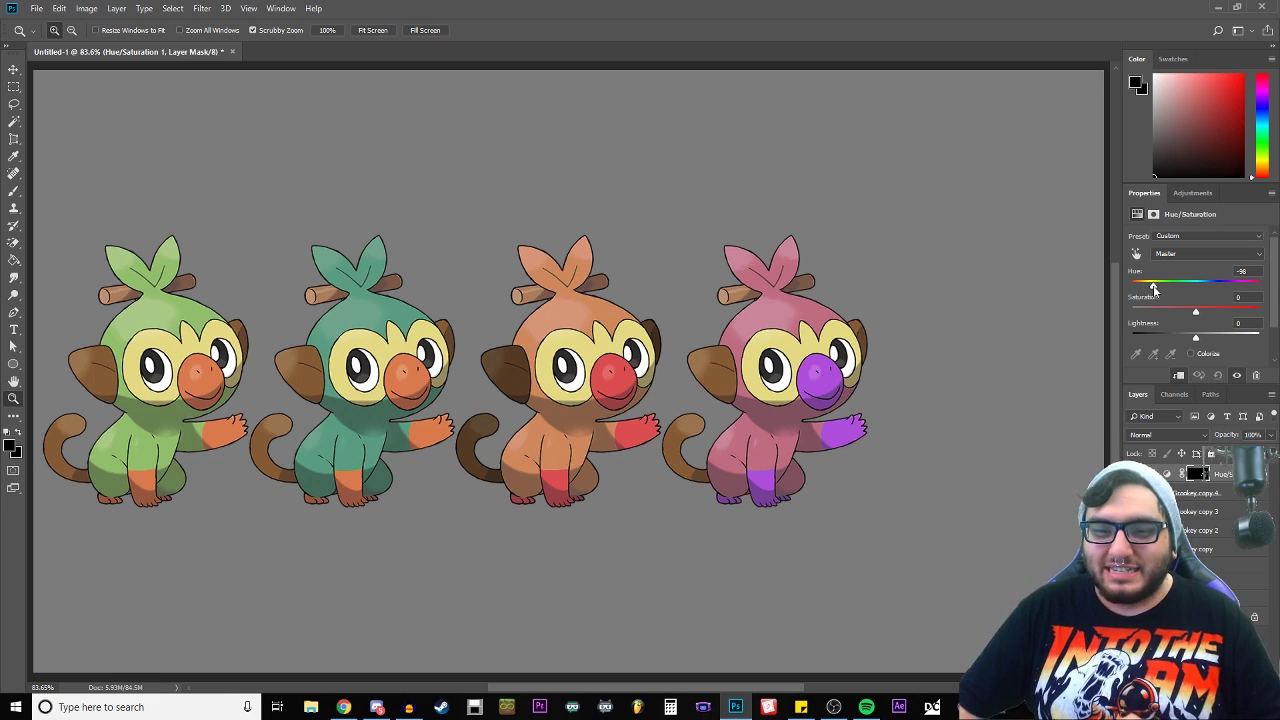
Step: Shift the hue of the fourth Grookey's nose, hands and feet to light blue
{"action": "left_click_drag", "start_coordinate": [1155, 284], "coordinate": [1260, 284]}
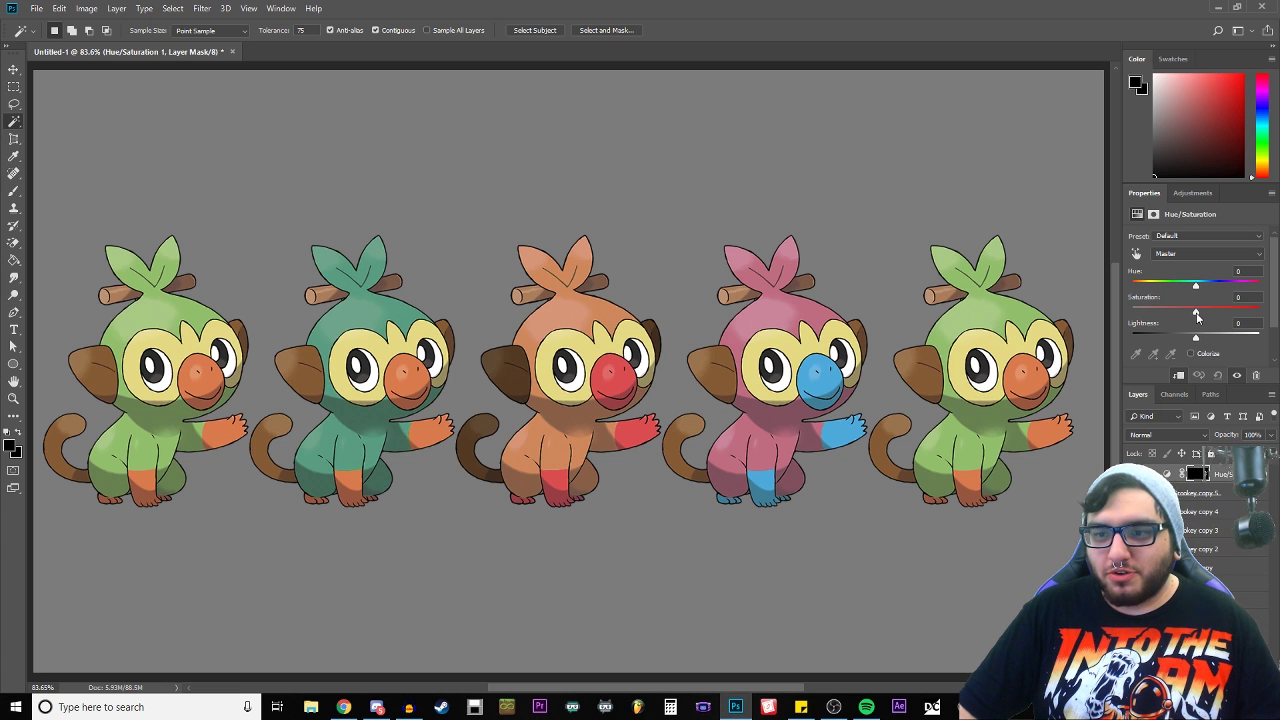
Step: Recolour the fifth Grookey purple with gold nose, hands and feet at hue +18, and merge it with the fourth Grookey's layer
{"action": "mouse_move", "coordinate": [1228, 287]}
{"action": "left_mouse_down"}
{"action": "mouse_move", "coordinate": [1256, 281]}
{"action": "mouse_move", "coordinate": [1207, 276]}
{"action": "left_mouse_up"}
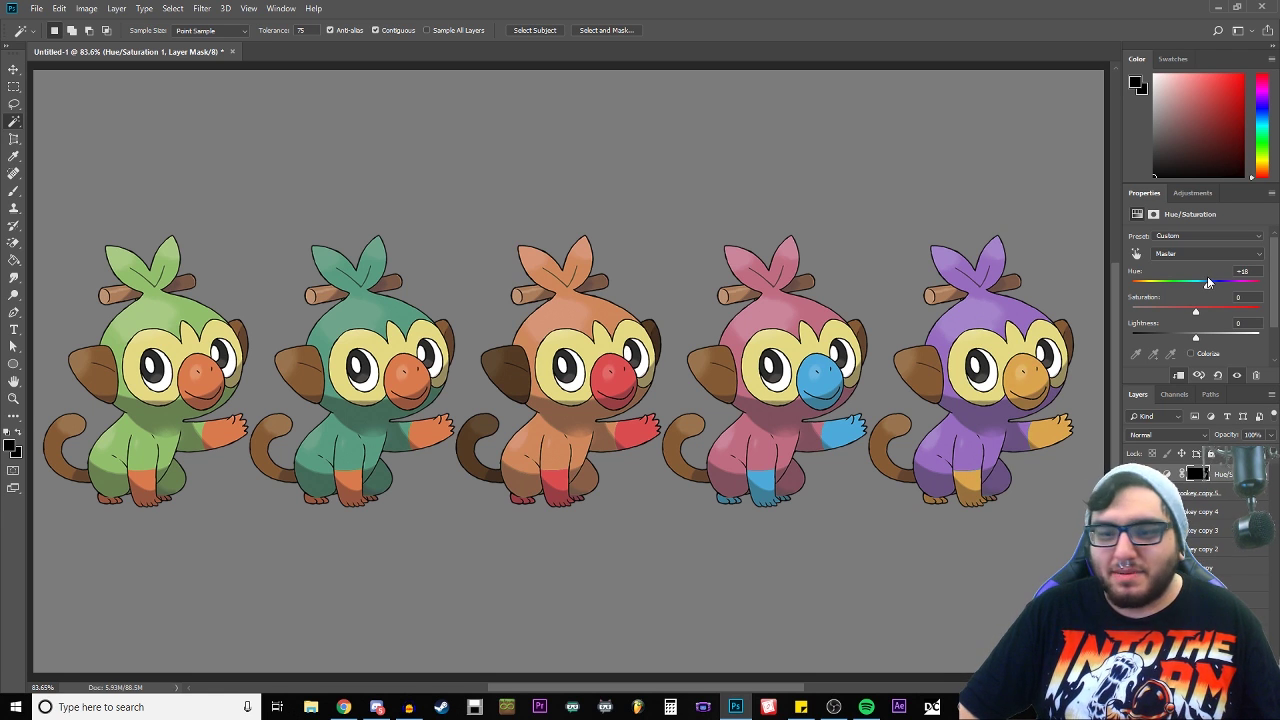
{"action": "right_click", "coordinate": [1220, 540]}
{"action": "left_click", "coordinate": [1080, 432]}
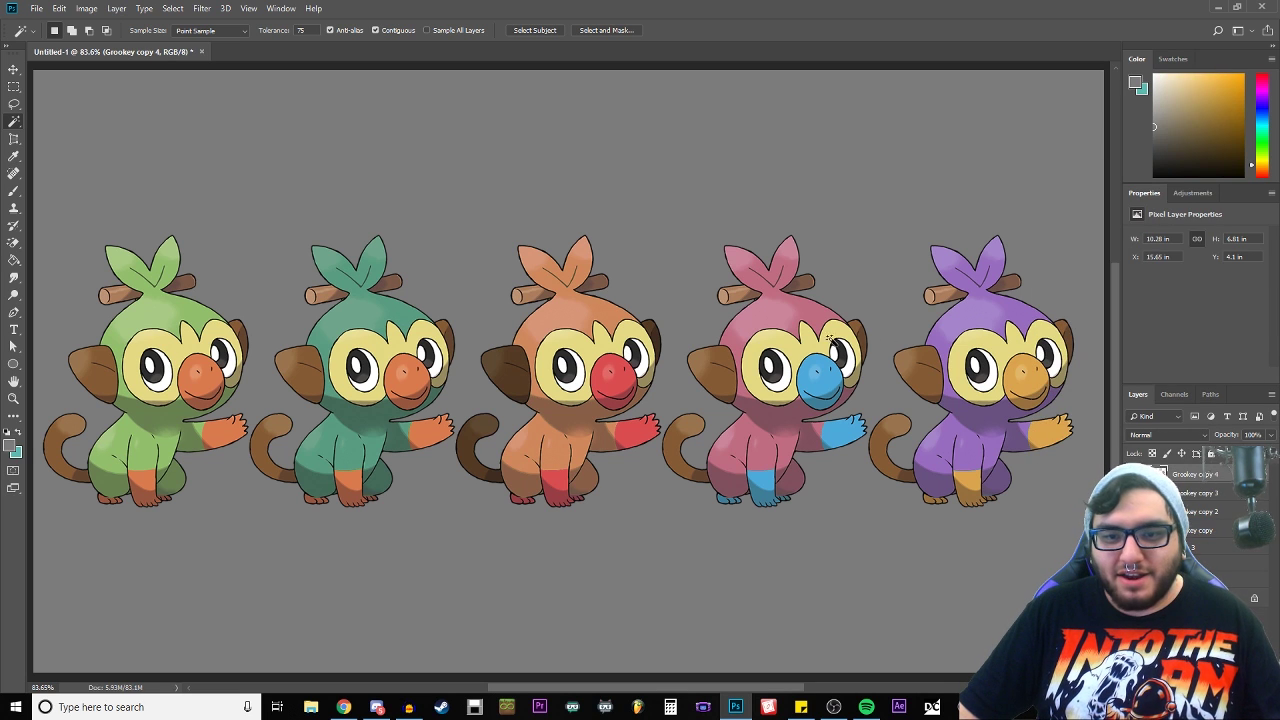
Step: Darken the brown ears and tails of the fourth and fifth Grookeys with a masked lightness of -41, and merge the adjustment into their layer
{"action": "left_click", "coordinate": [712, 368]}
{"action": "left_click", "coordinate": [858, 332]}
{"action": "left_click", "coordinate": [690, 438]}
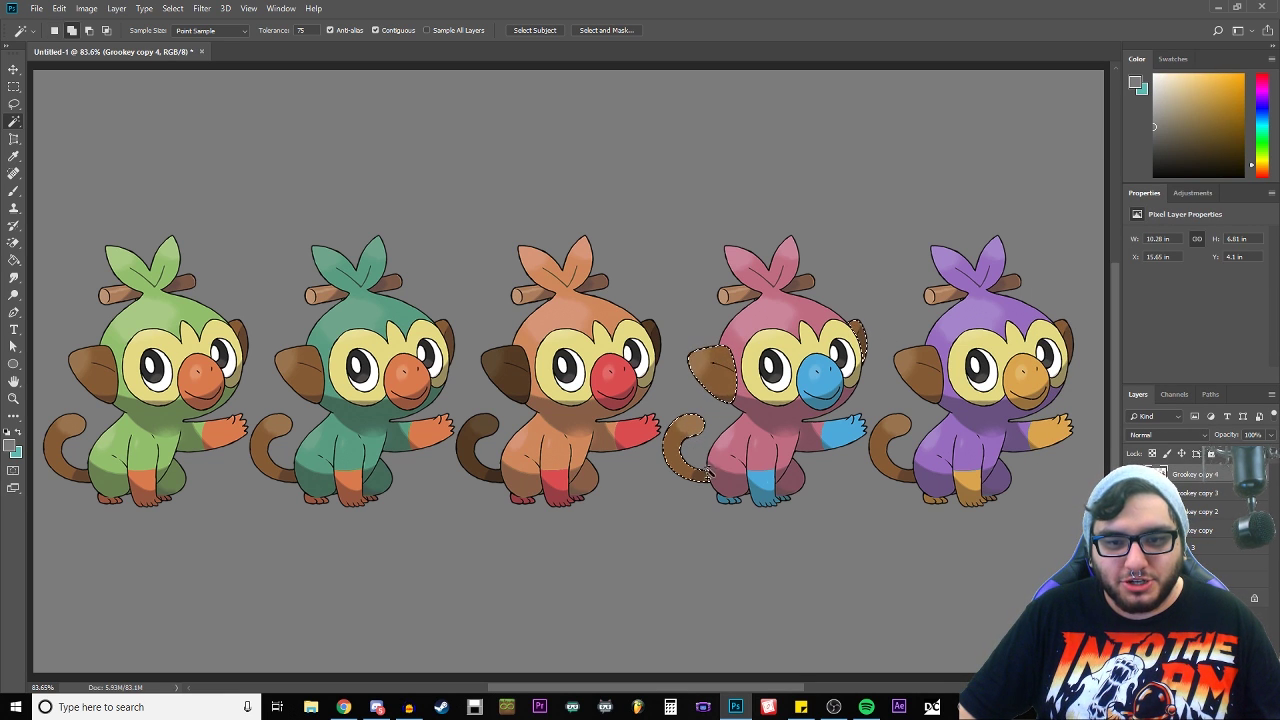
{"action": "left_click", "coordinate": [1192, 192]}
{"action": "left_click_drag", "start_coordinate": [1195, 335], "coordinate": [1170, 338]}
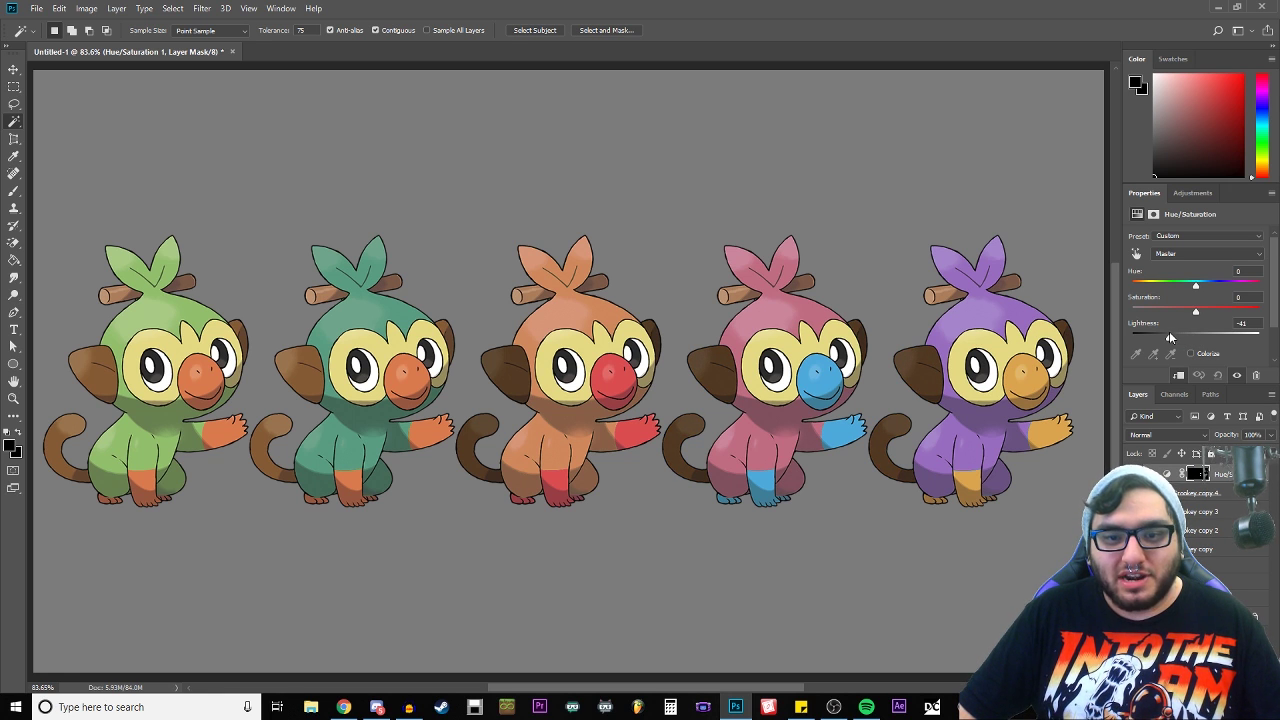
{"action": "key", "text": "ctrl+e"}
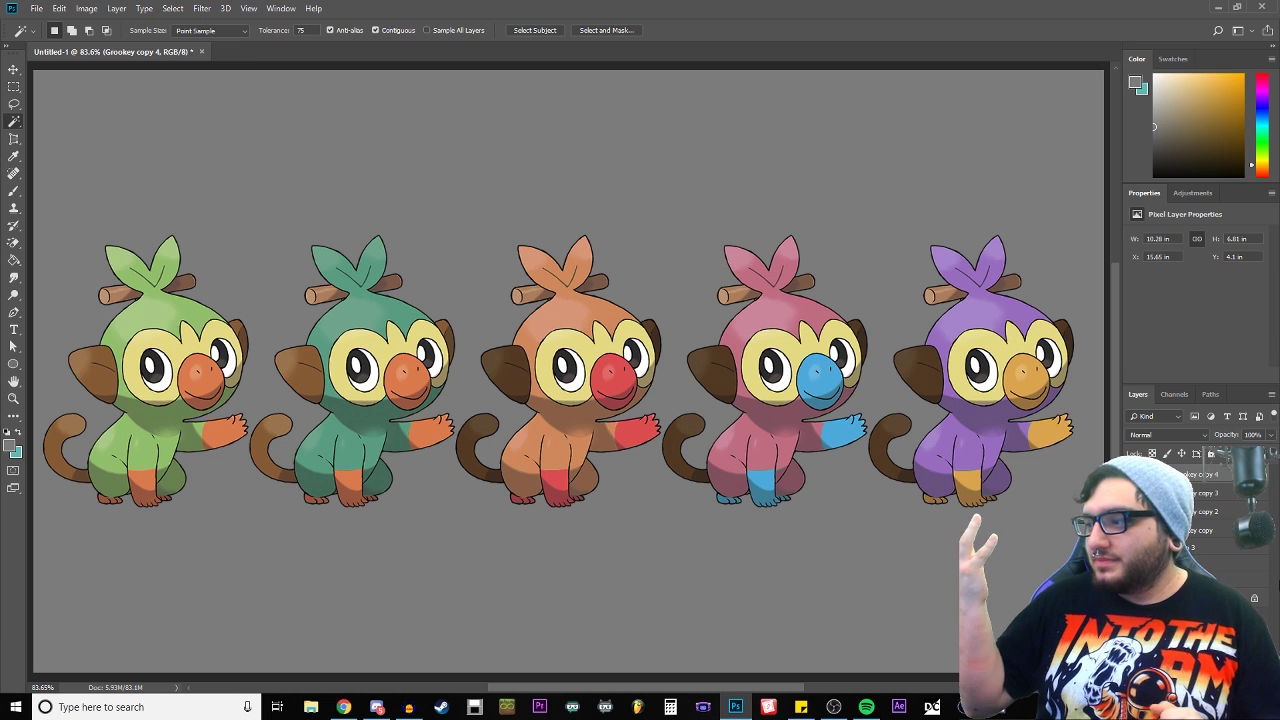